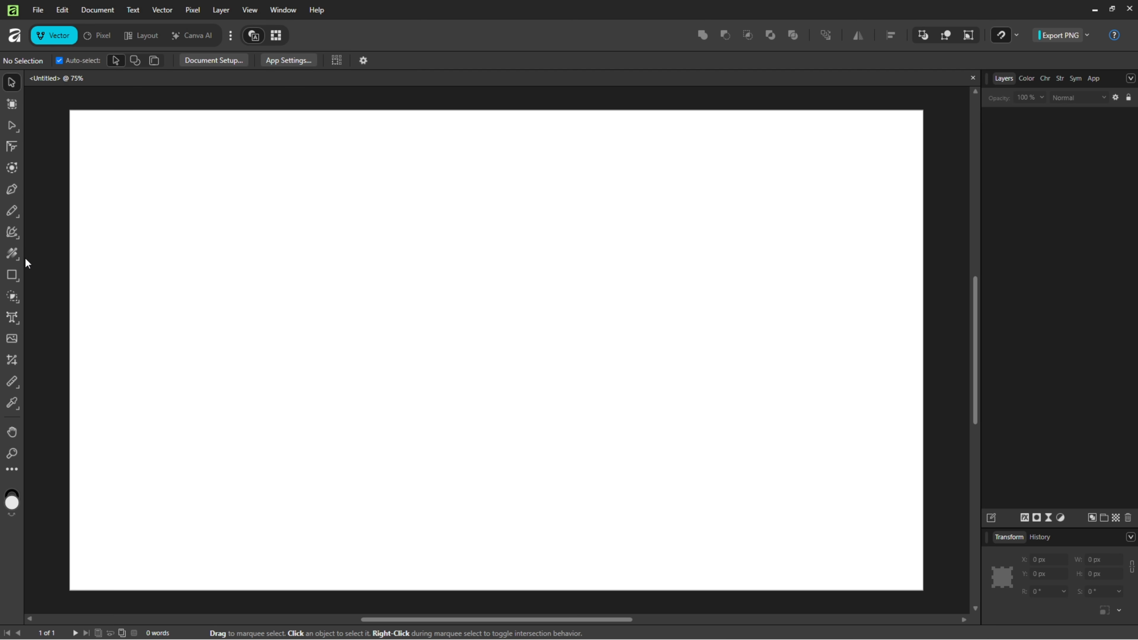
Step: Draw a long horizontal rectangle bar about 1373 px wide and set its height to 30 px
left_click(13, 275)
left_click_drag(177, 203, 785, 213)
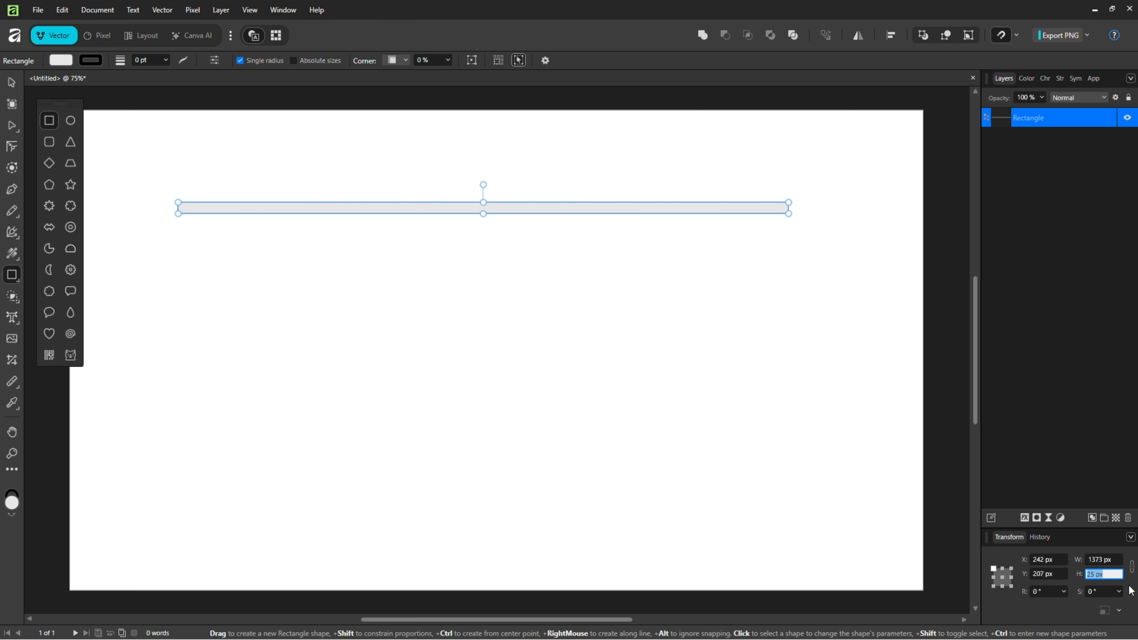
type("30")
key("Return")
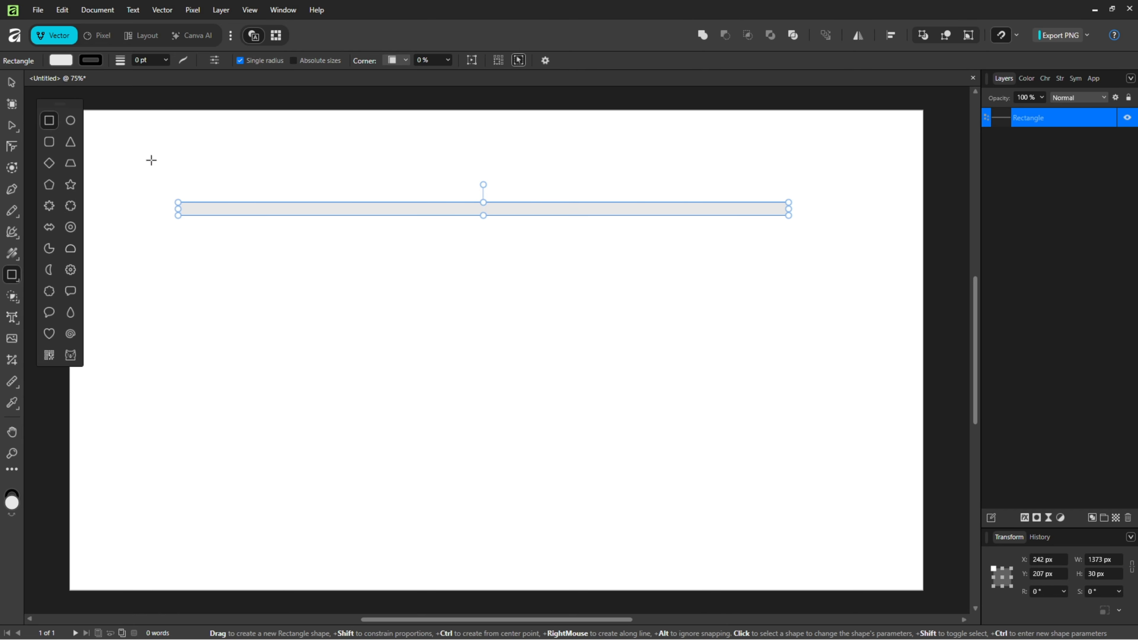
Step: Fill the bar with black (000000)
left_click(61, 61)
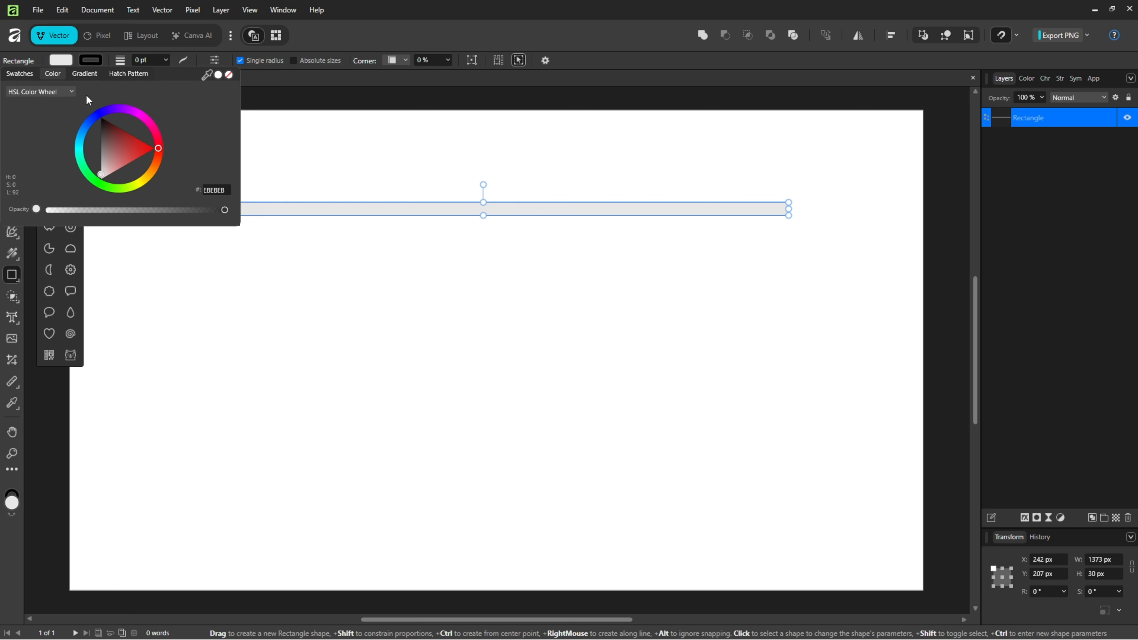
left_click_drag(108, 130, 100, 117)
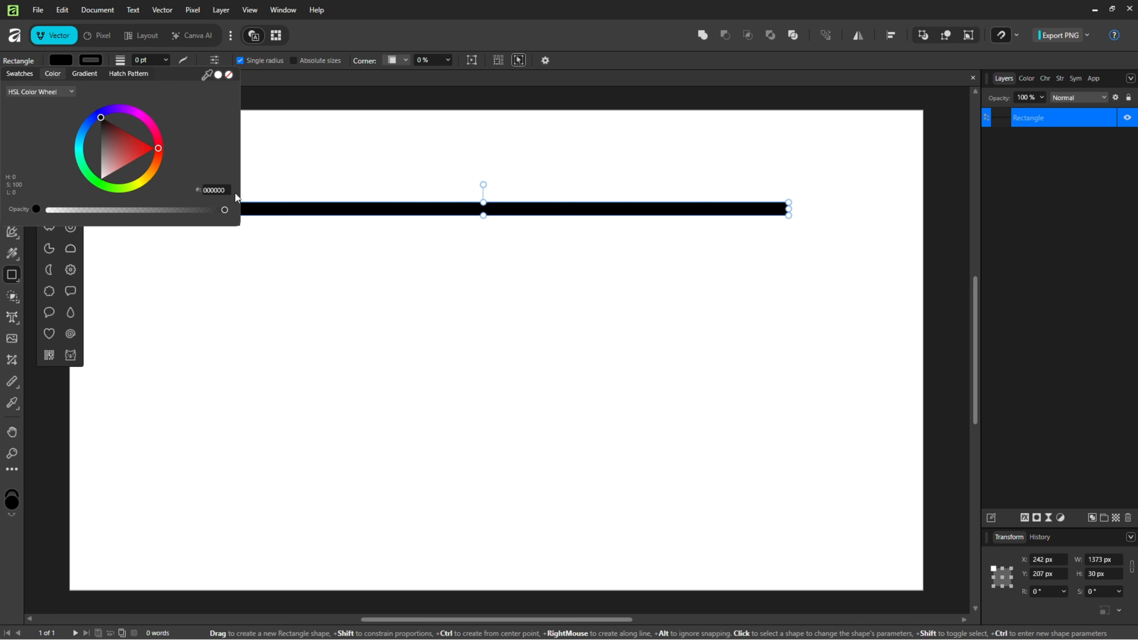
left_click(282, 207)
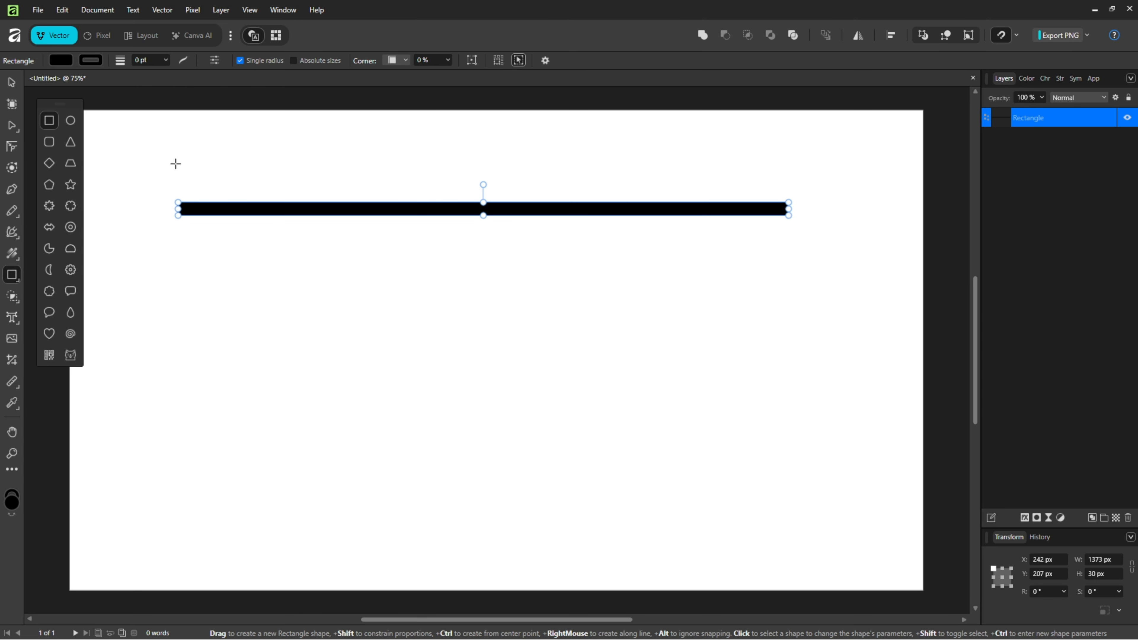
Step: Duplicate the bar and move the copy just below the original
left_click(12, 84)
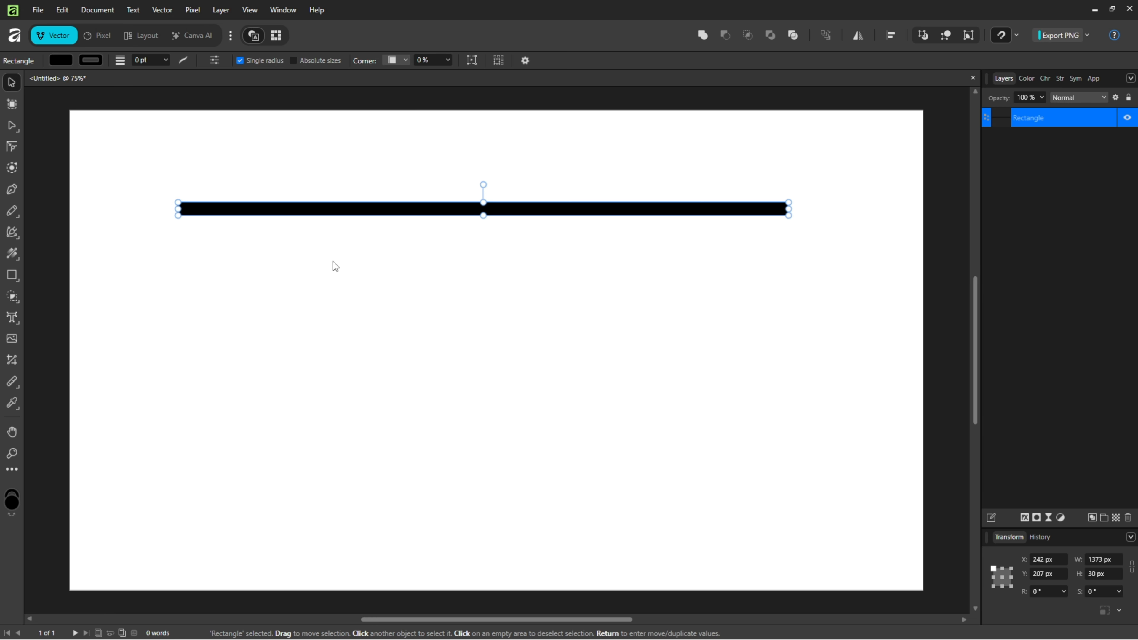
key("ctrl+j")
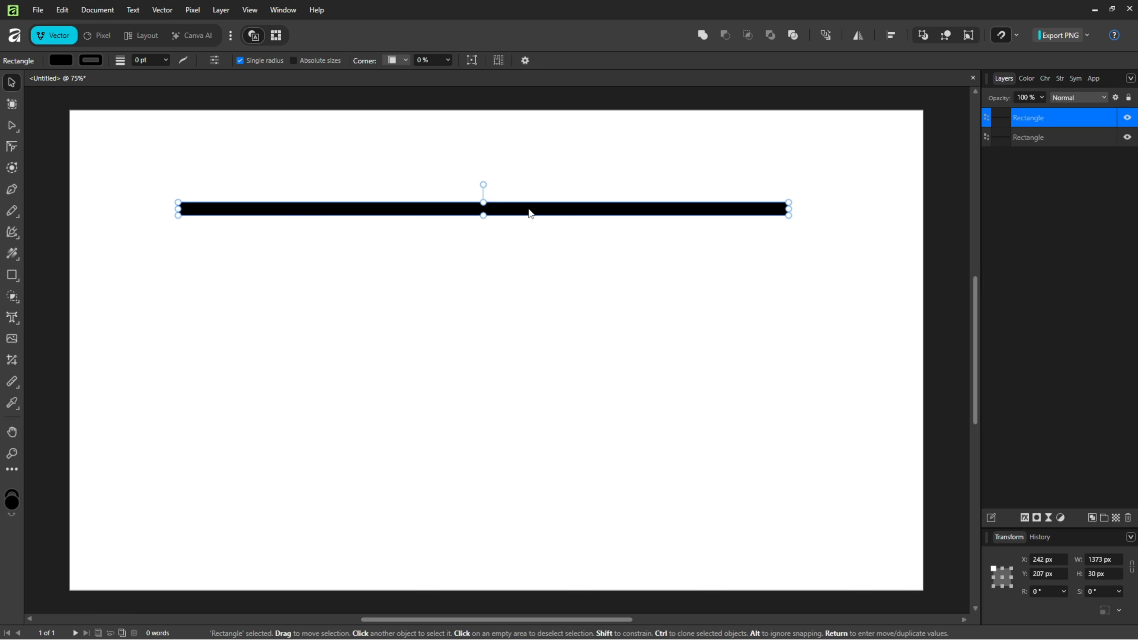
left_click_drag(534, 213, 540, 235)
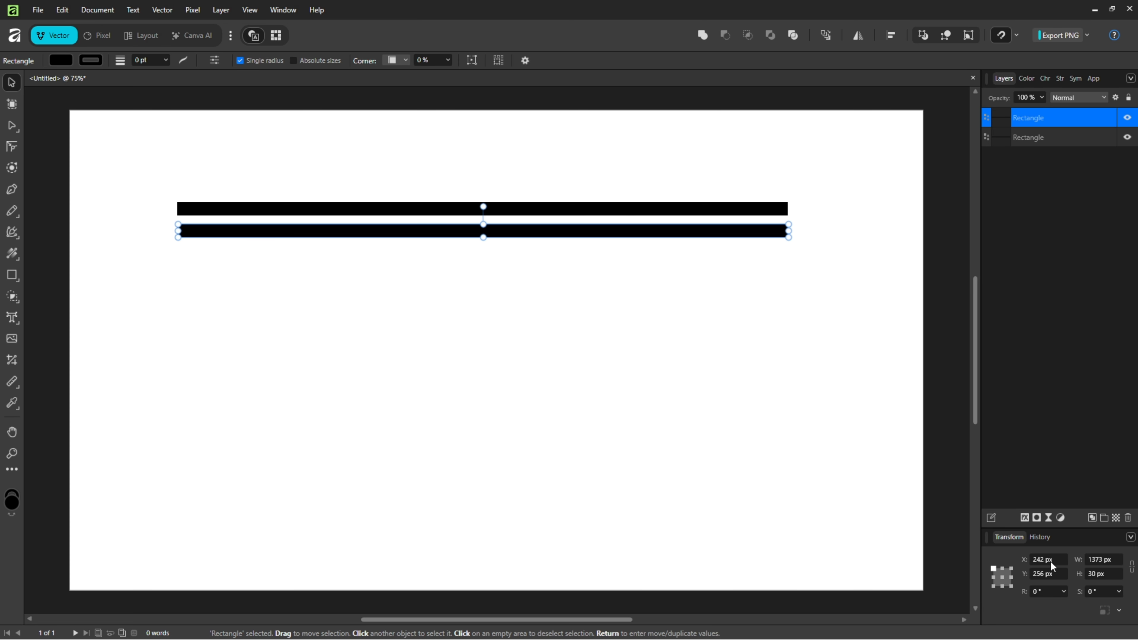
Step: Set the copied bar's height to 25 px
left_click(1110, 575)
type("25")
key("Return")
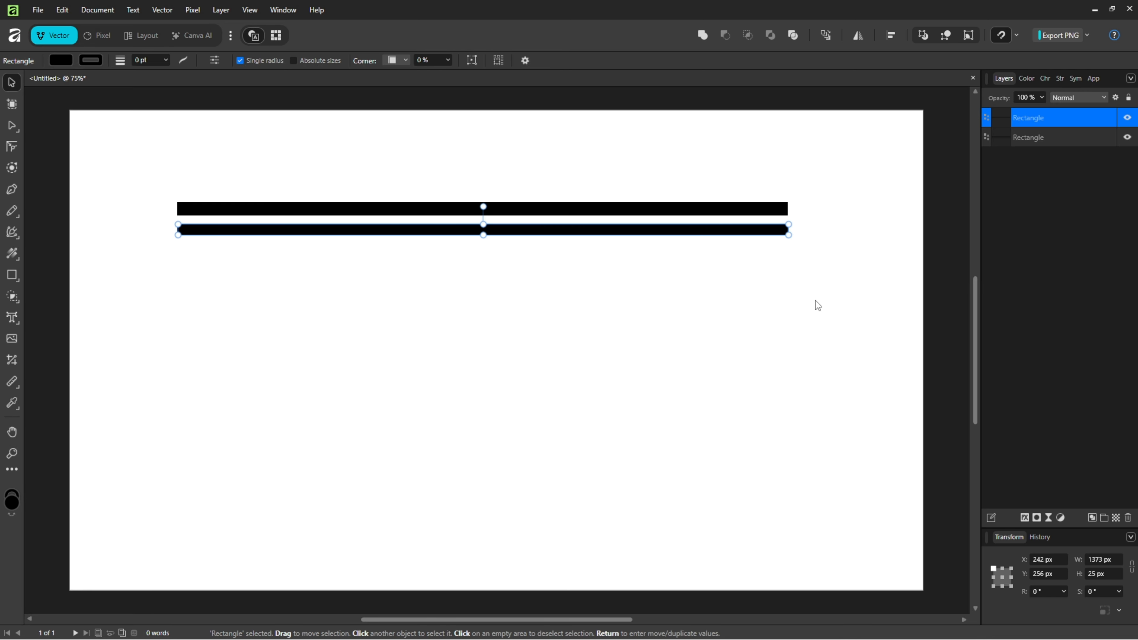
Step: Repeat the duplicate six more times to stack progressively thinner stripes downward, then deselect
key("ctrl+j")
key("ctrl+j")
key("ctrl+j")
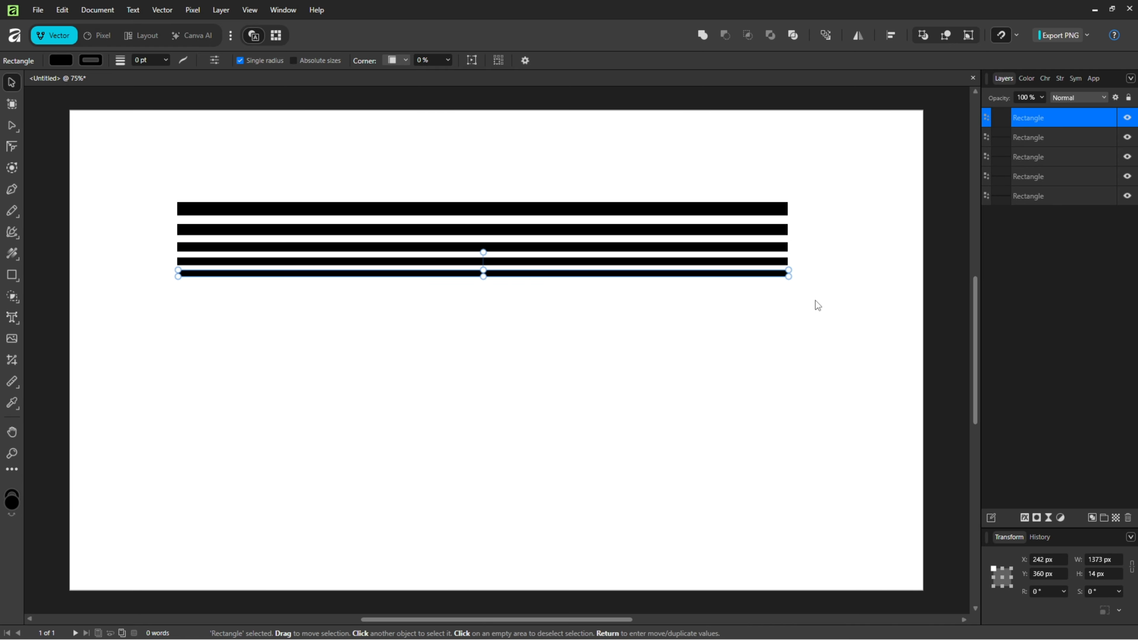
key("ctrl+j")
key("ctrl+j")
key("ctrl+j")
key("ctrl+j")
key("ctrl+j")
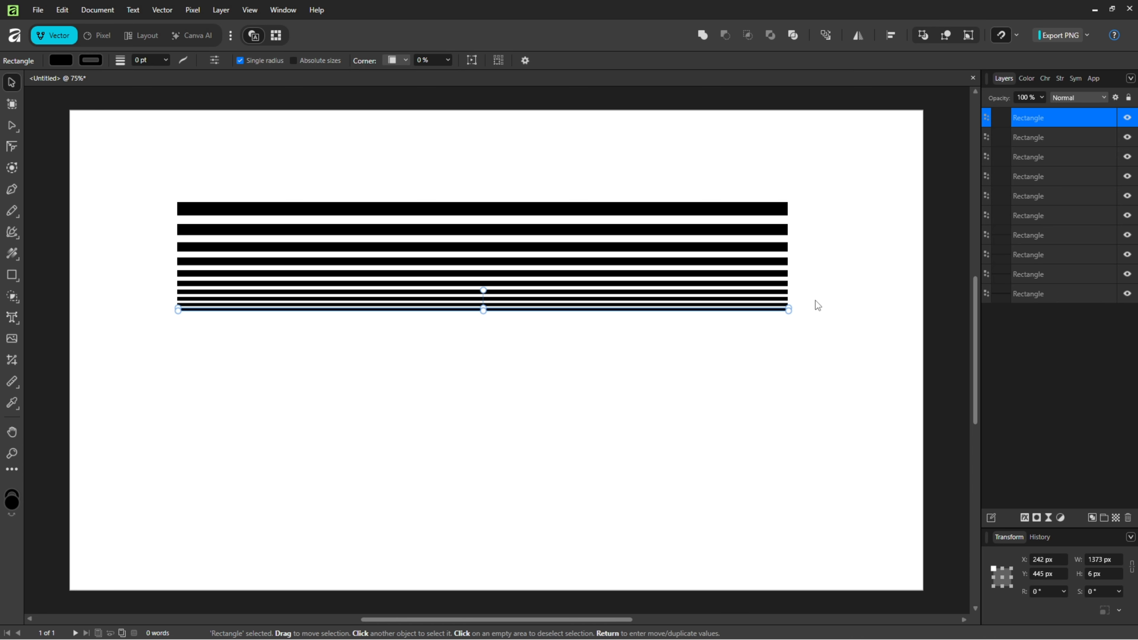
key("Escape")
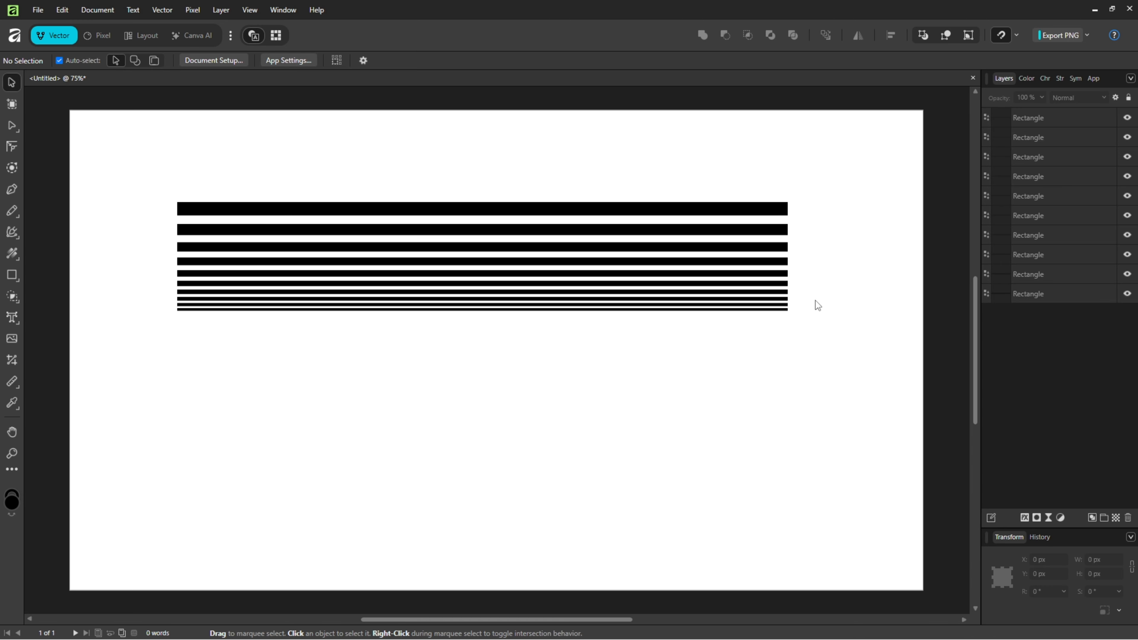
Step: Select all ten stripes and group them
left_click_drag(145, 173, 837, 391)
right_click(1049, 195)
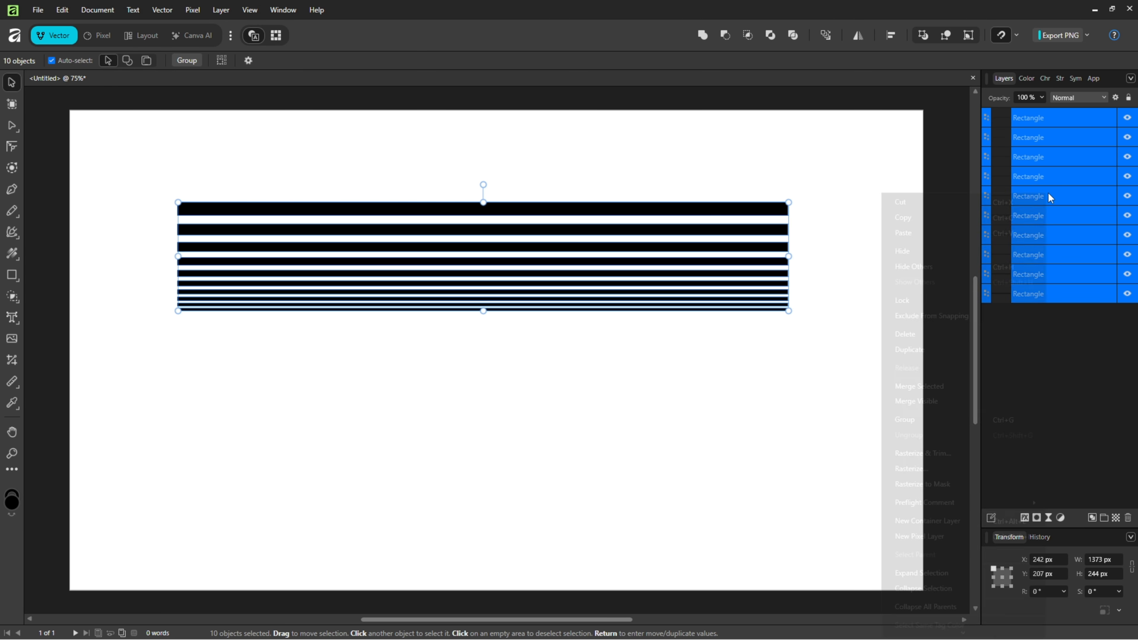
left_click(904, 420)
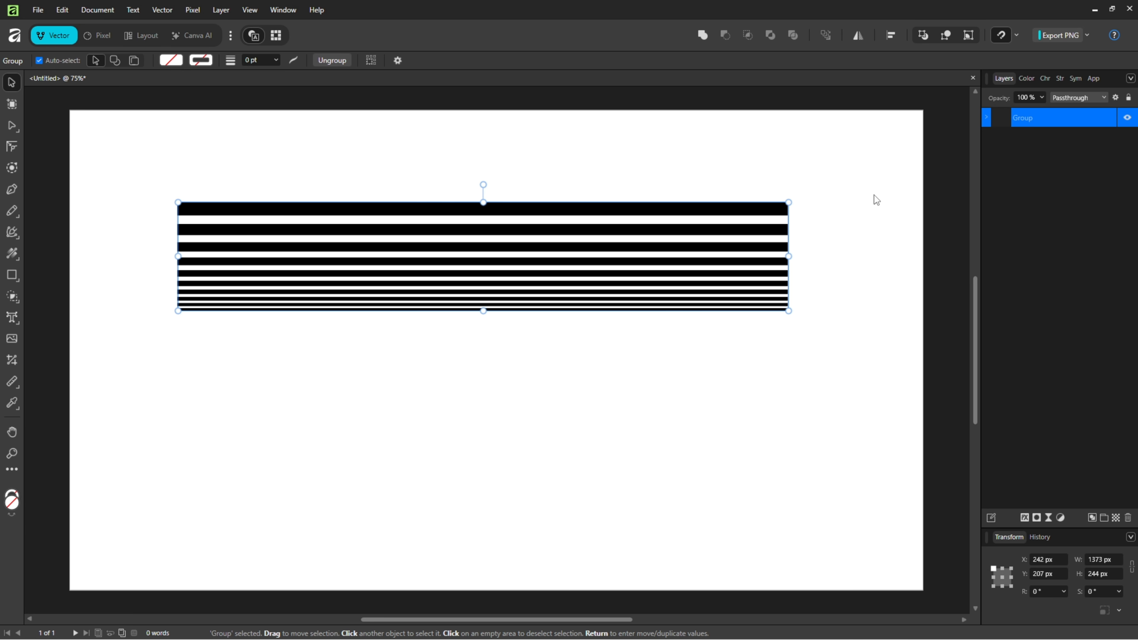
Step: Center the stripe group horizontally and vertically on the page
left_click(890, 35)
left_click(928, 76)
left_click(928, 134)
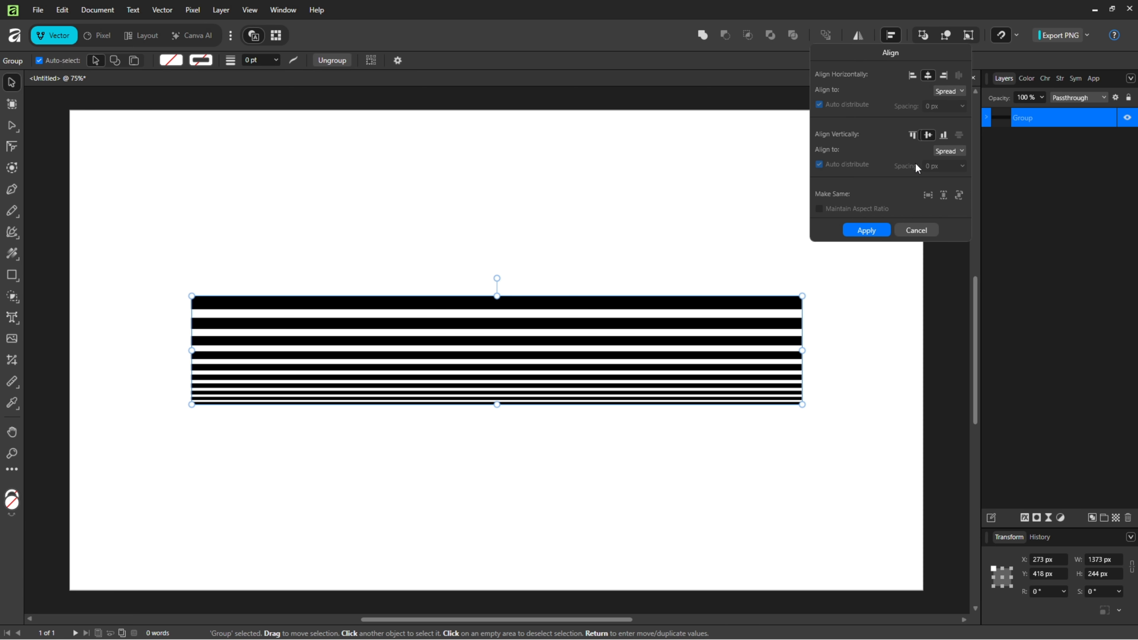
left_click(877, 234)
left_click(852, 325)
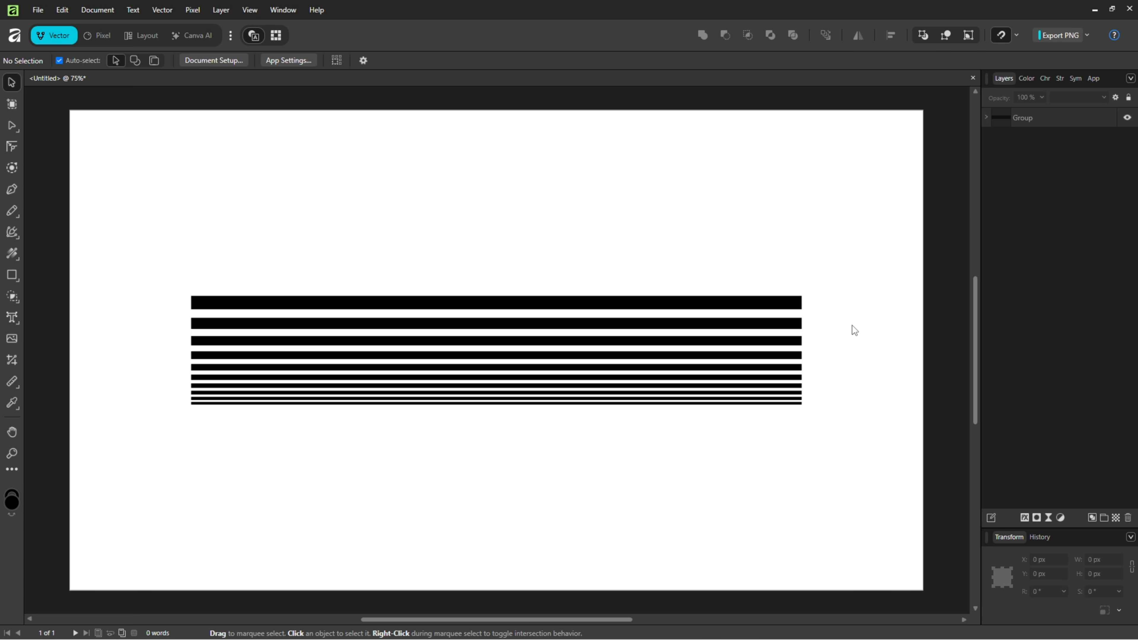
Step: Create art text reading SPACE over the stripes with the Art Text tool
right_click(11, 321)
left_click(71, 317)
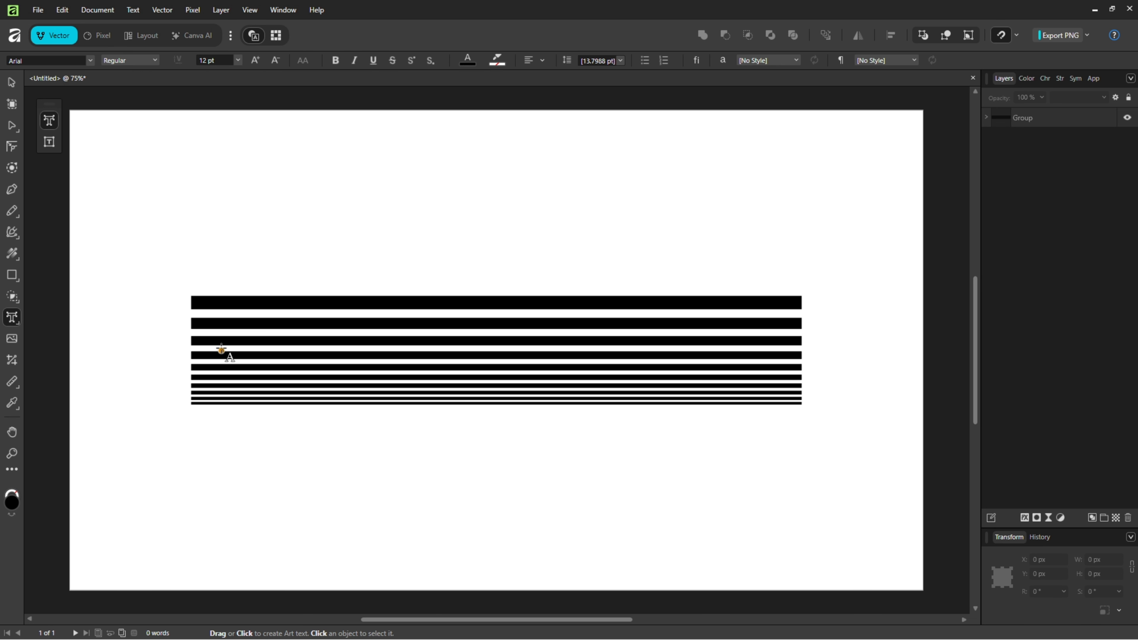
left_click_drag(203, 295, 305, 404)
type("S")
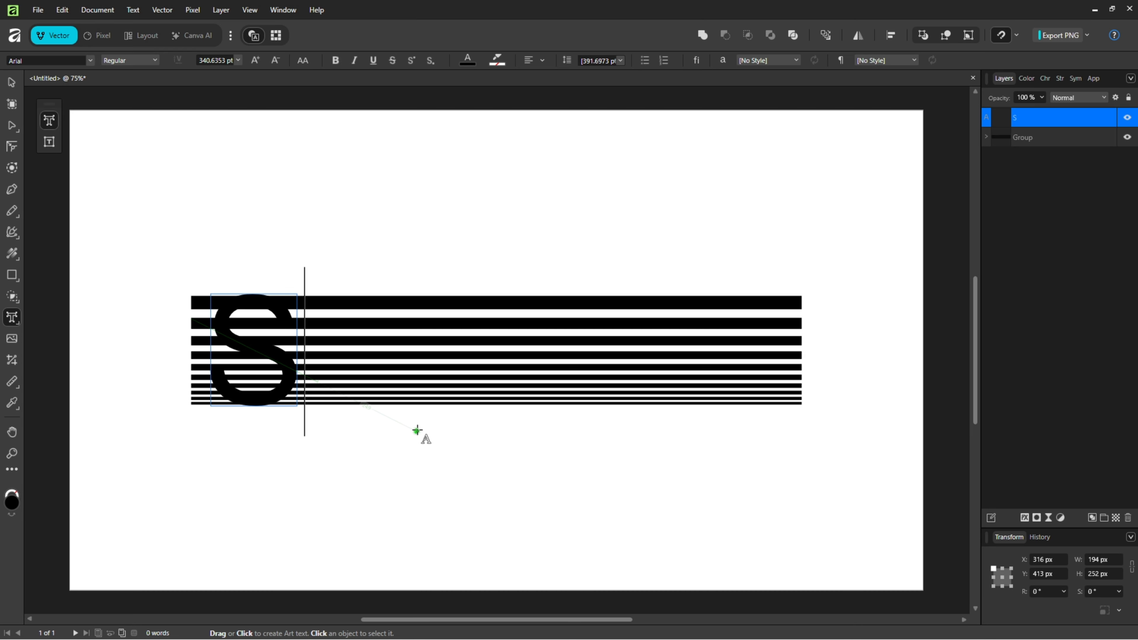
type("PACE")
Step: Set the SPACE text's font to Poppins Black Italic
key("ctrl+a")
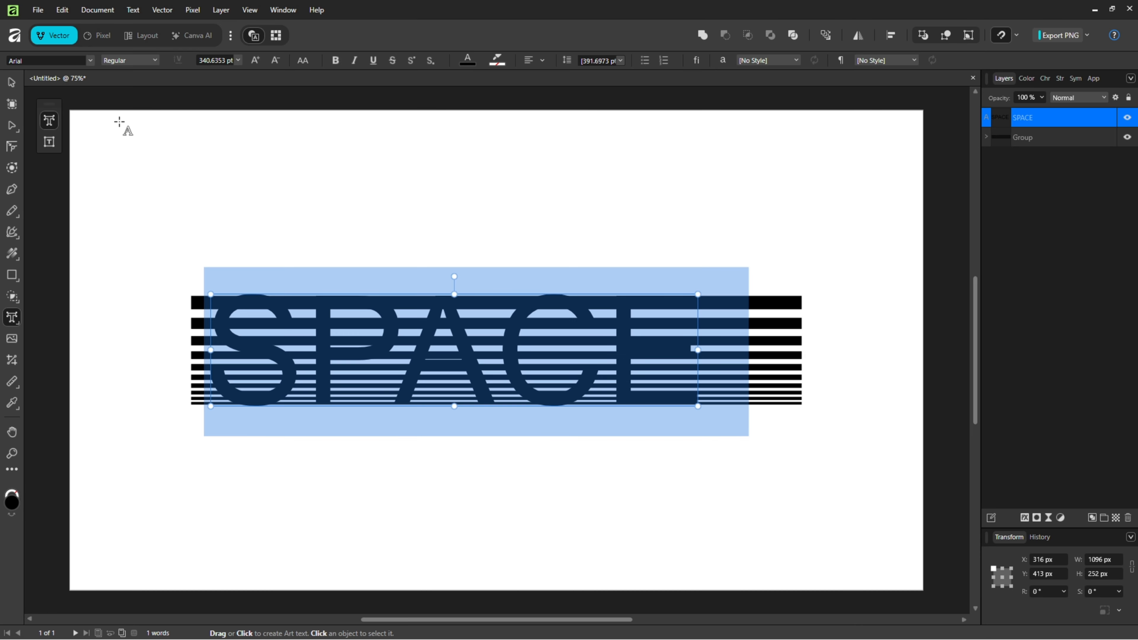
left_click(93, 59)
type("Poppins")
key("Return")
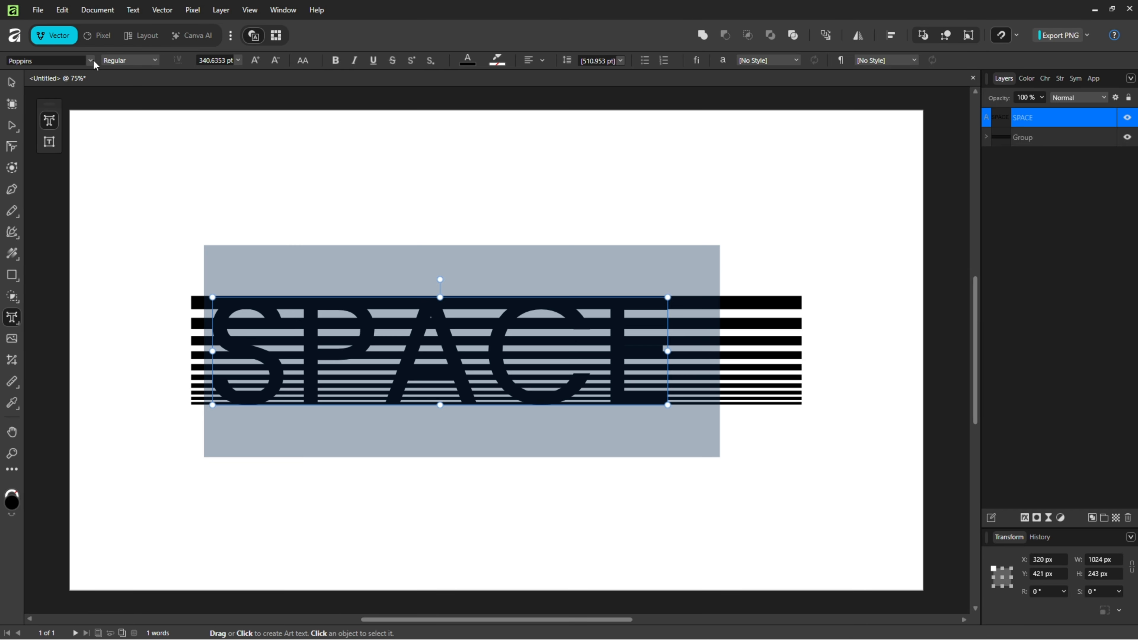
left_click(154, 61)
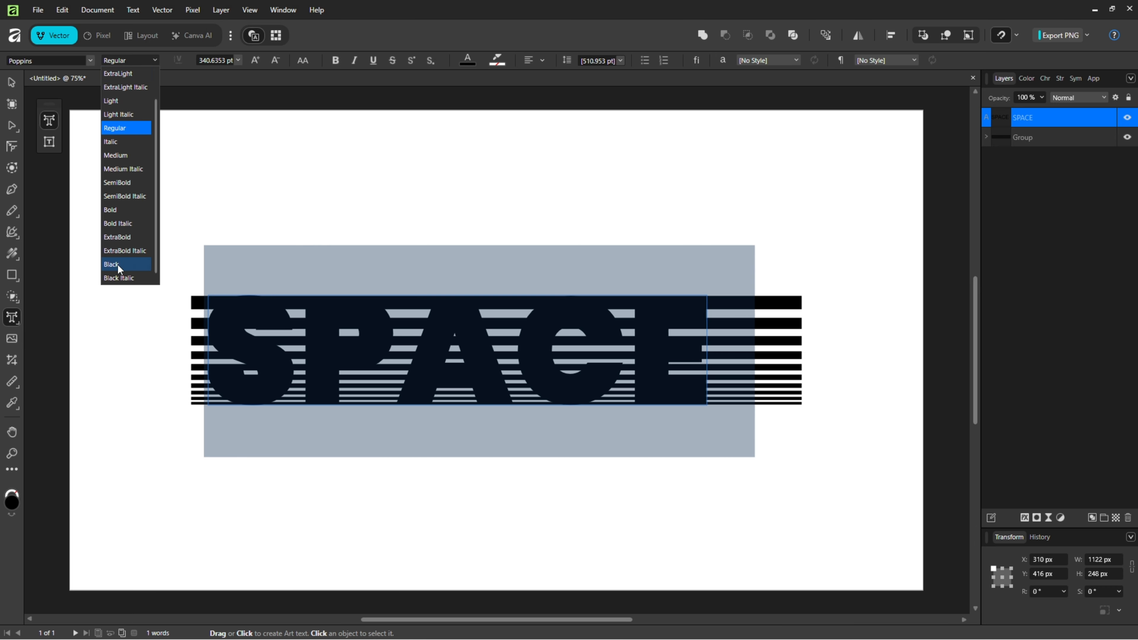
left_click(117, 280)
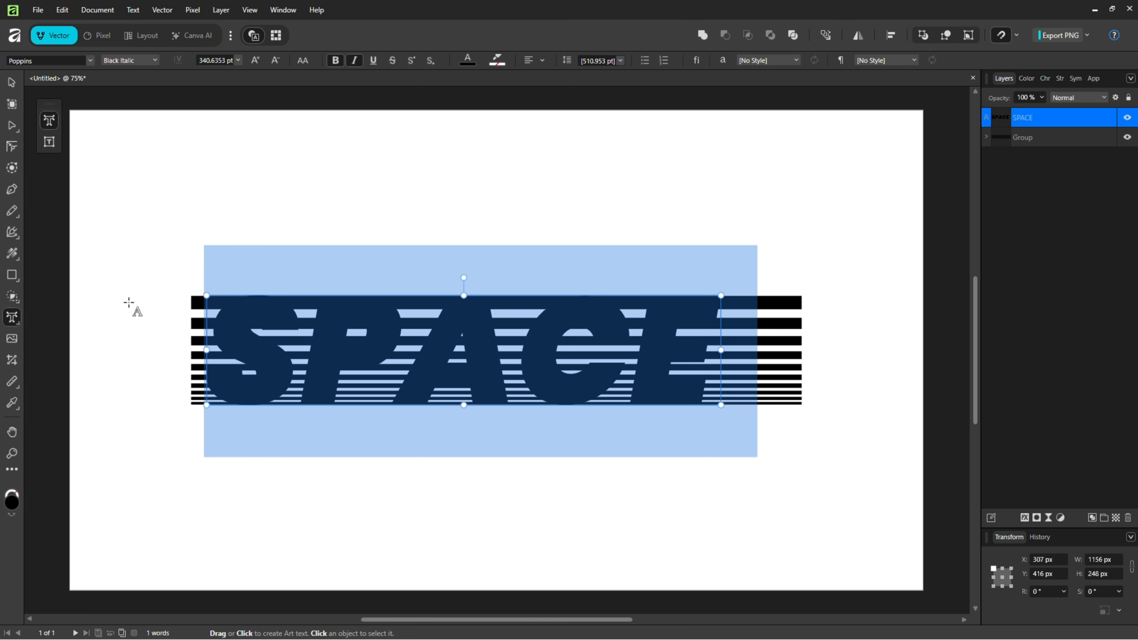
left_click(12, 83)
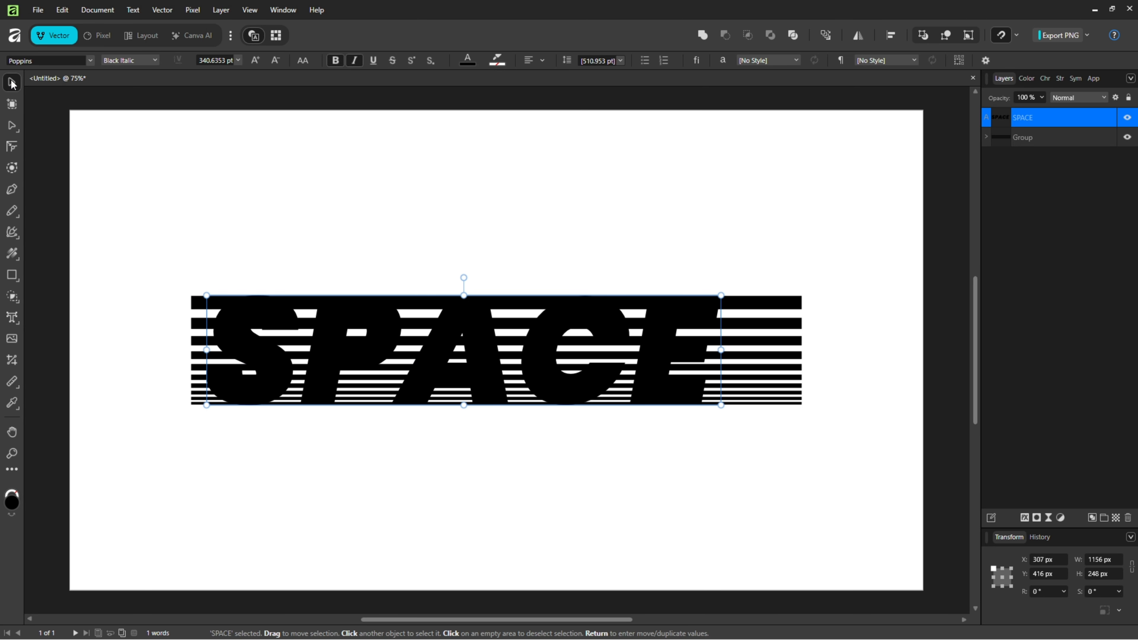
Step: Resize the SPACE text from its left corners so its top and bottom match the stripe block's edges
scroll(235, 299, "up", 4)
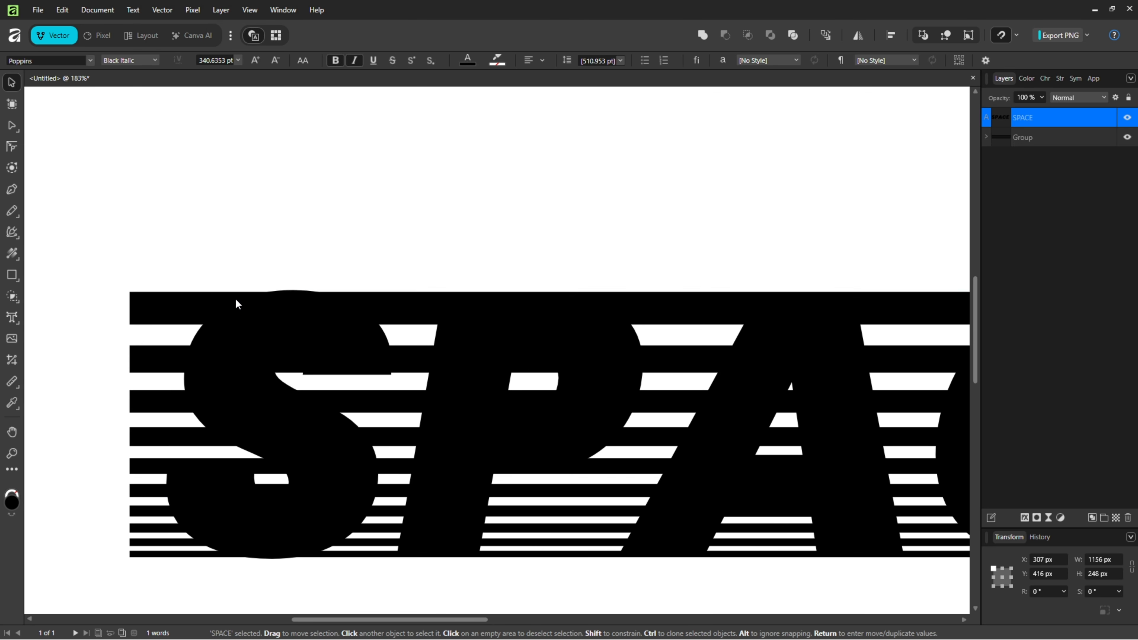
scroll(236, 300, "up", 5)
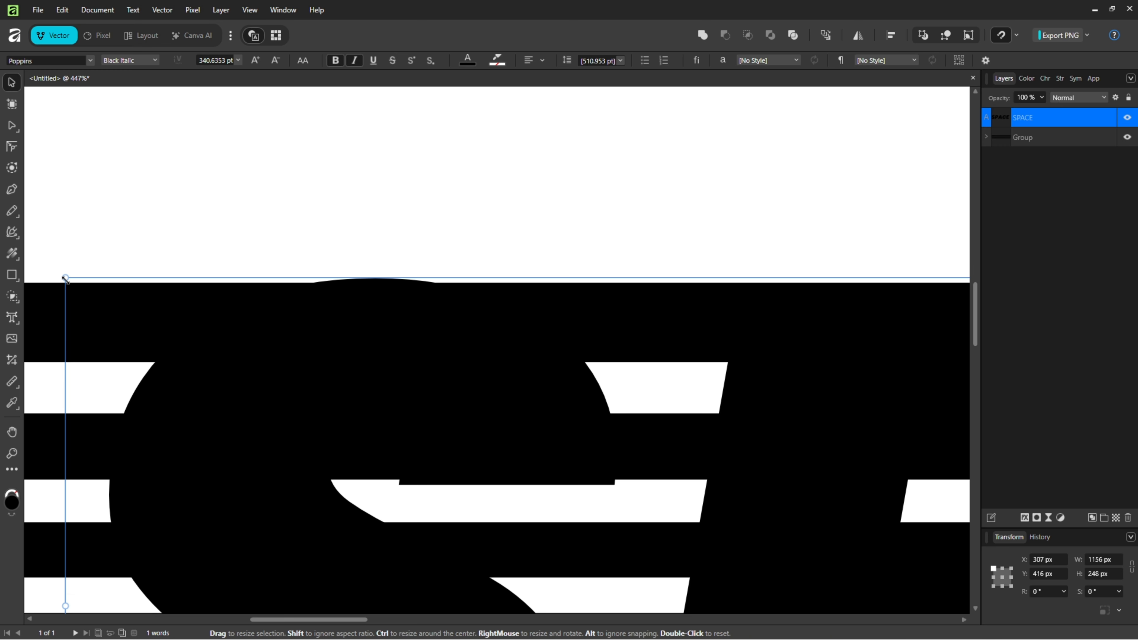
left_click_drag(66, 278, 87, 283)
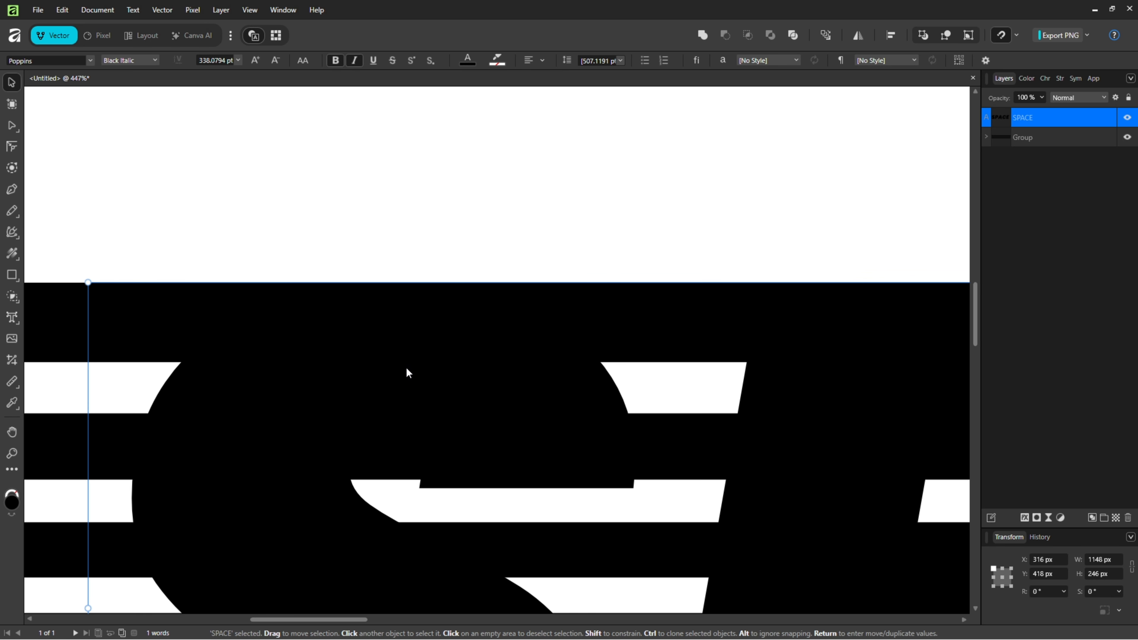
scroll(449, 399, "down", 10)
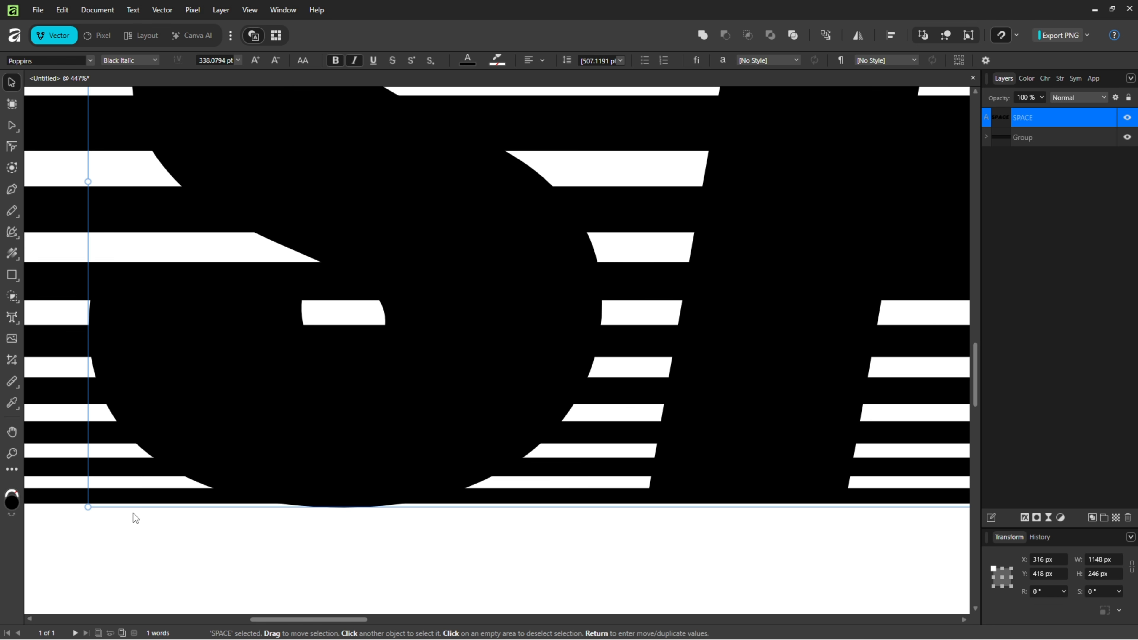
left_click_drag(89, 507, 106, 511)
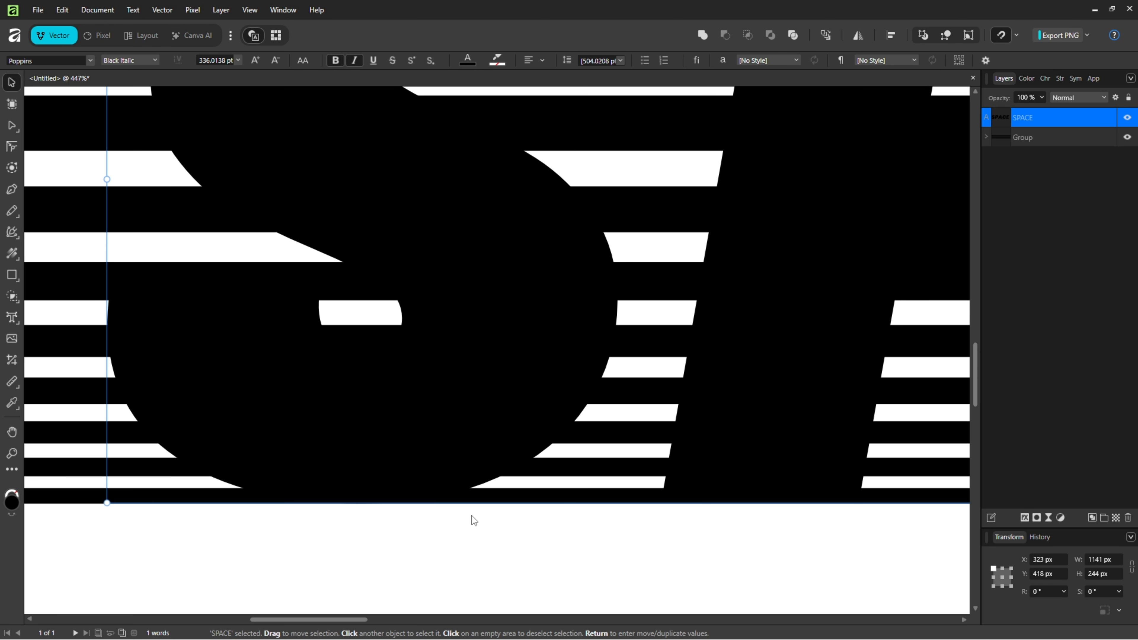
key("ctrl+0")
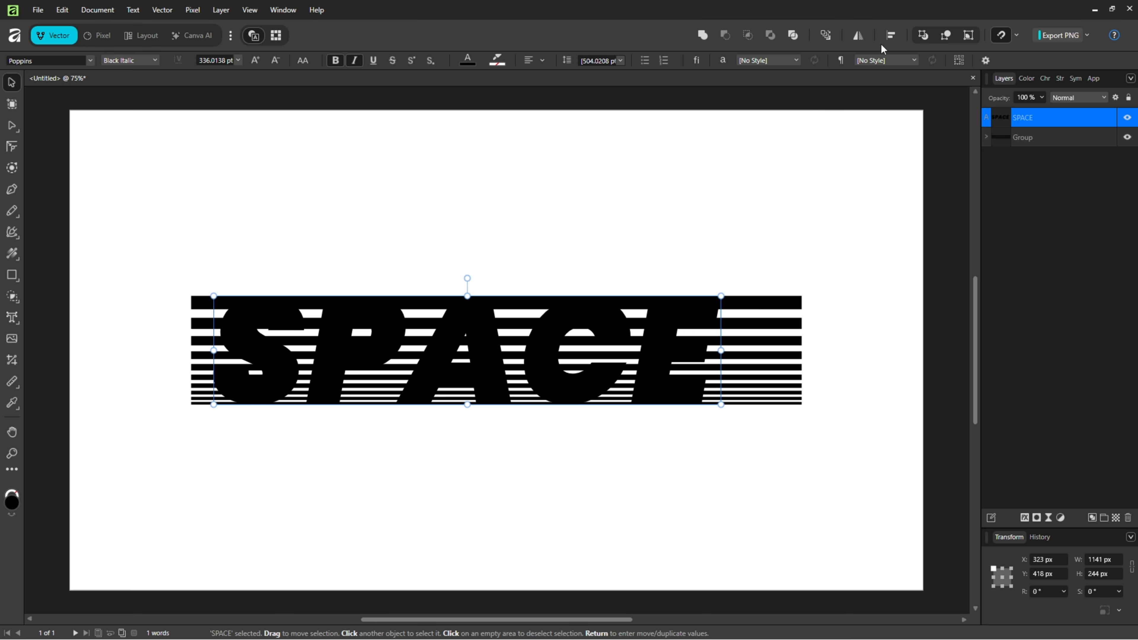
Step: Center the SPACE text horizontally and vertically on the page
left_click(891, 38)
left_click(927, 75)
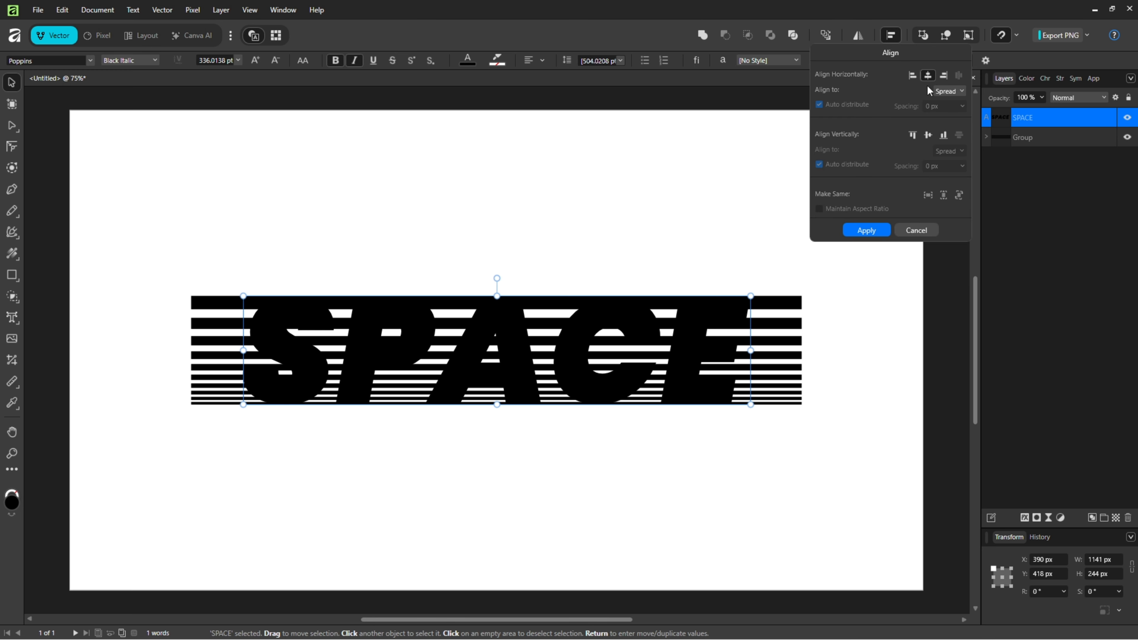
left_click(928, 134)
left_click(867, 230)
left_click(850, 366)
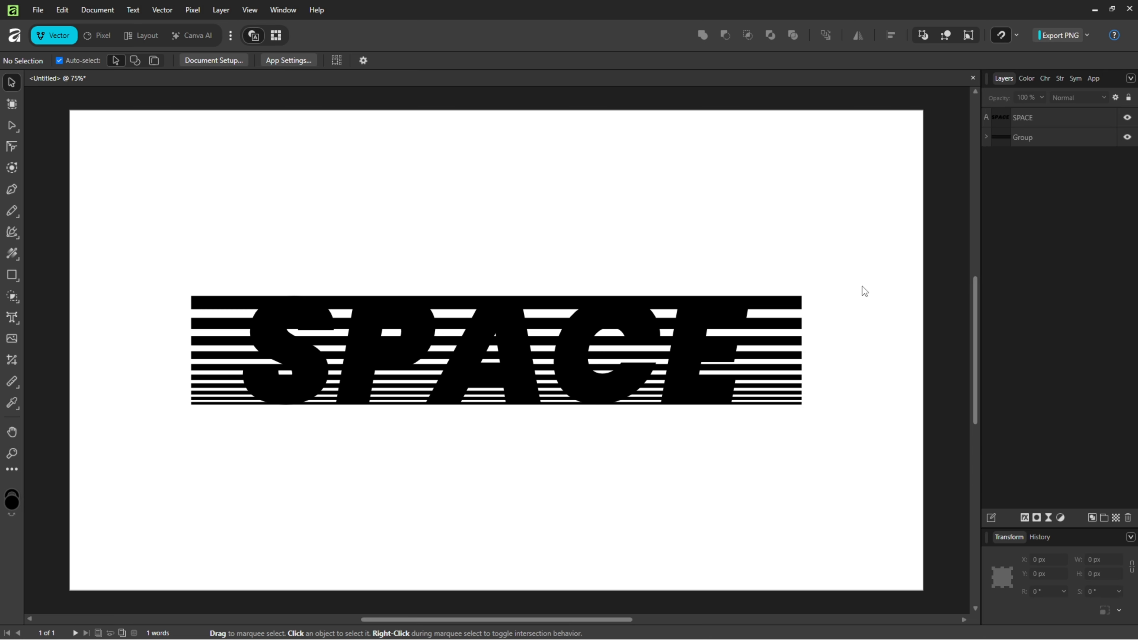
Step: Clip the stripe group inside the SPACE text by nesting its layer into the text layer
left_click(1039, 138)
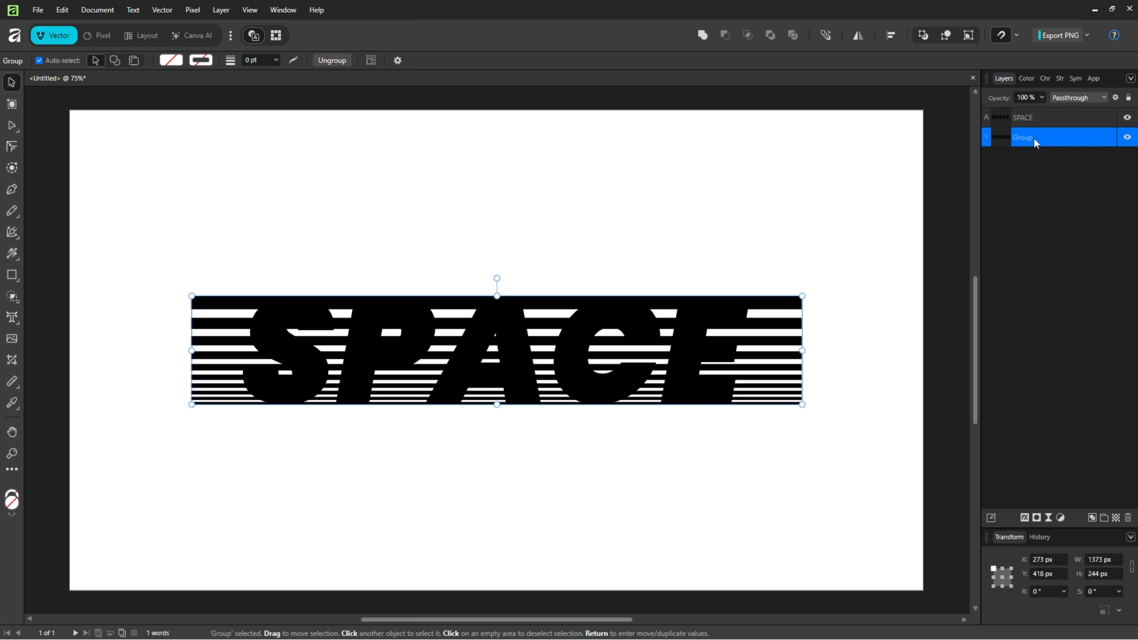
left_click_drag(1034, 138, 1001, 112)
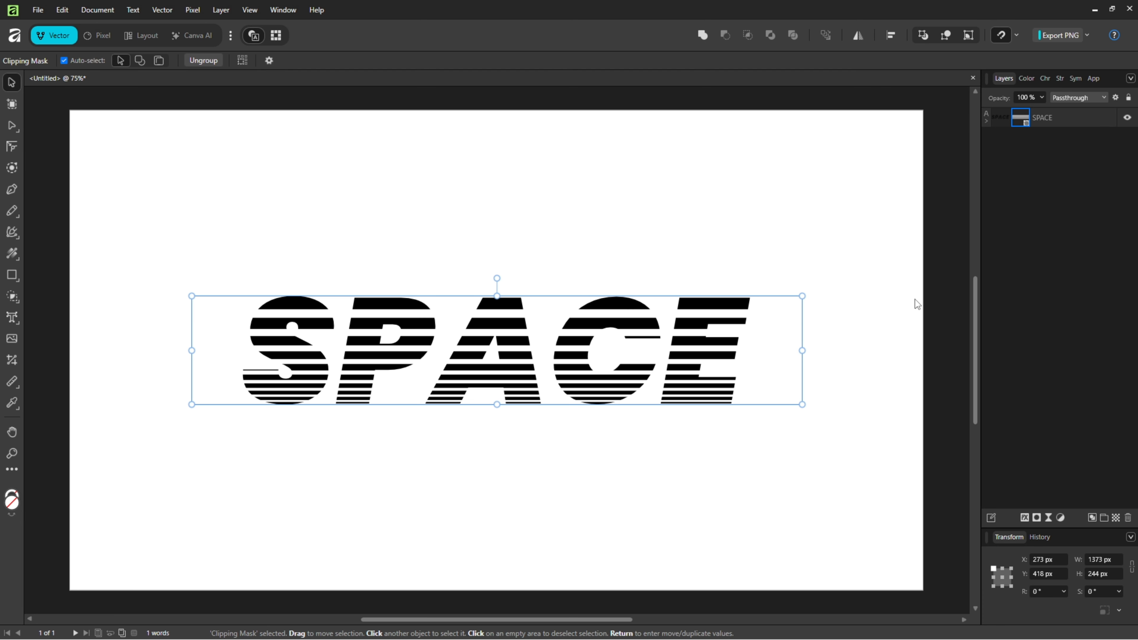
left_click(893, 358)
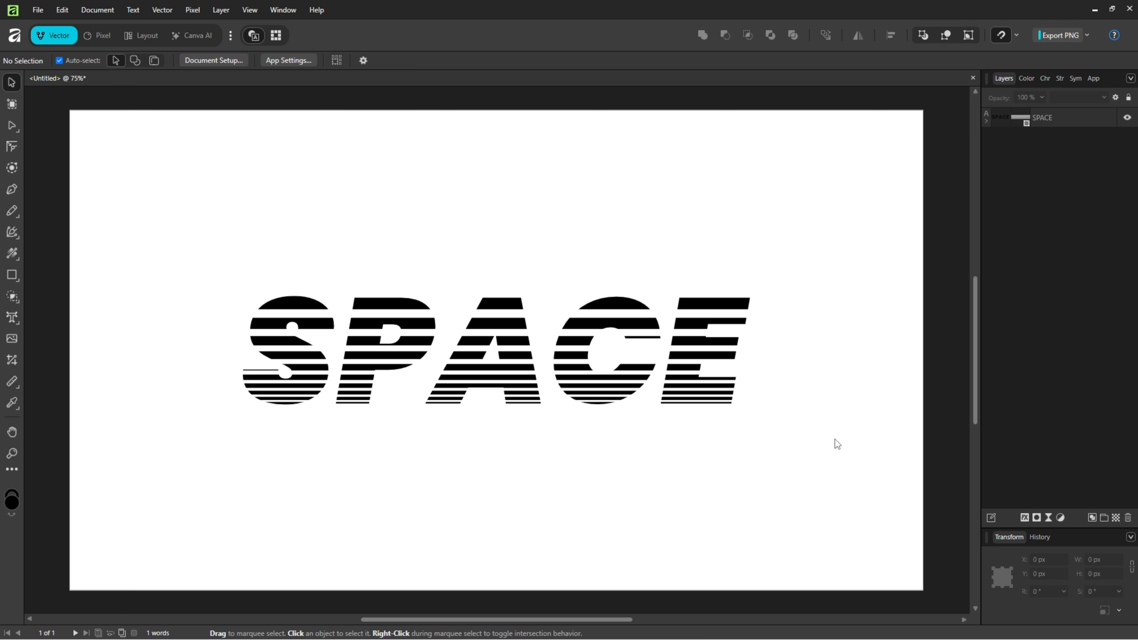
Step: Add a new fill layer and move it beneath the SPACE text layer
left_click(194, 10)
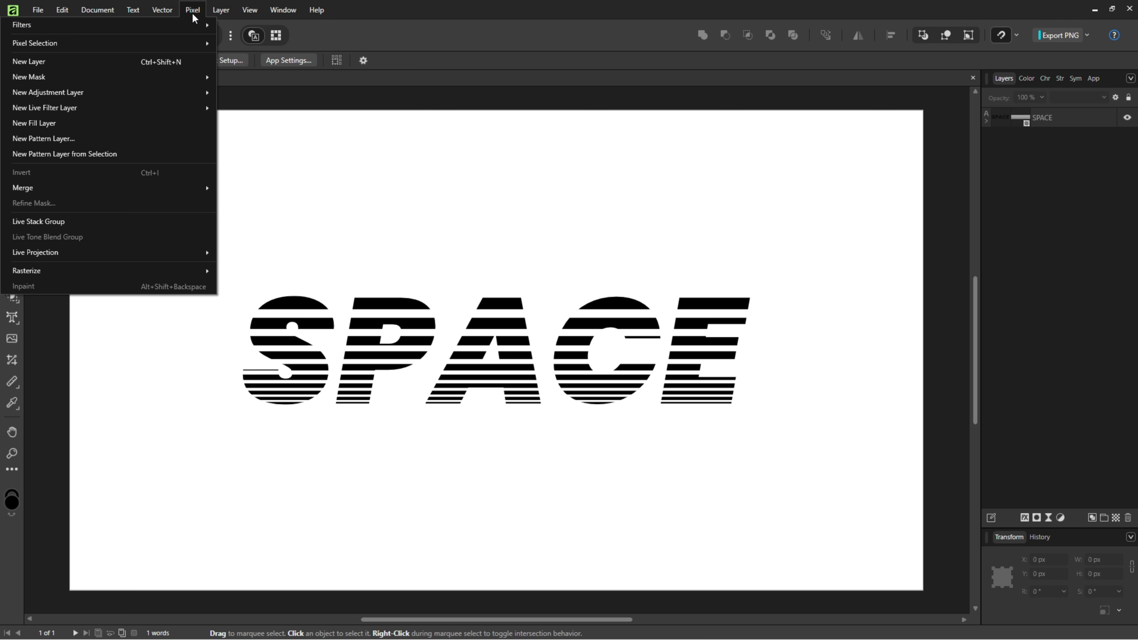
left_click(45, 122)
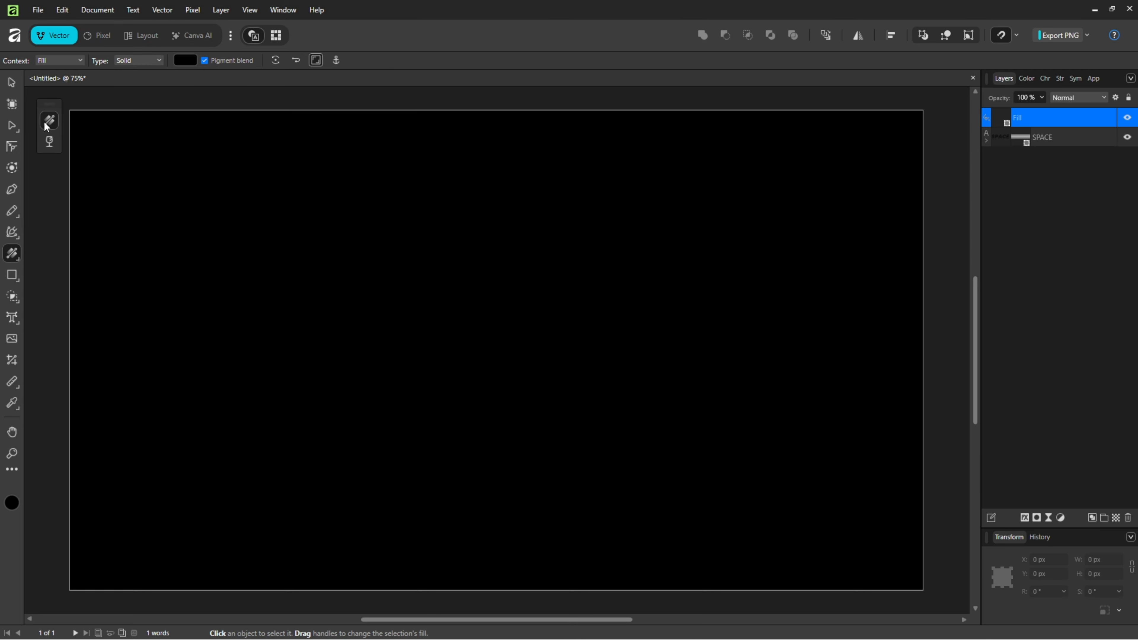
left_click_drag(1033, 126, 1047, 160)
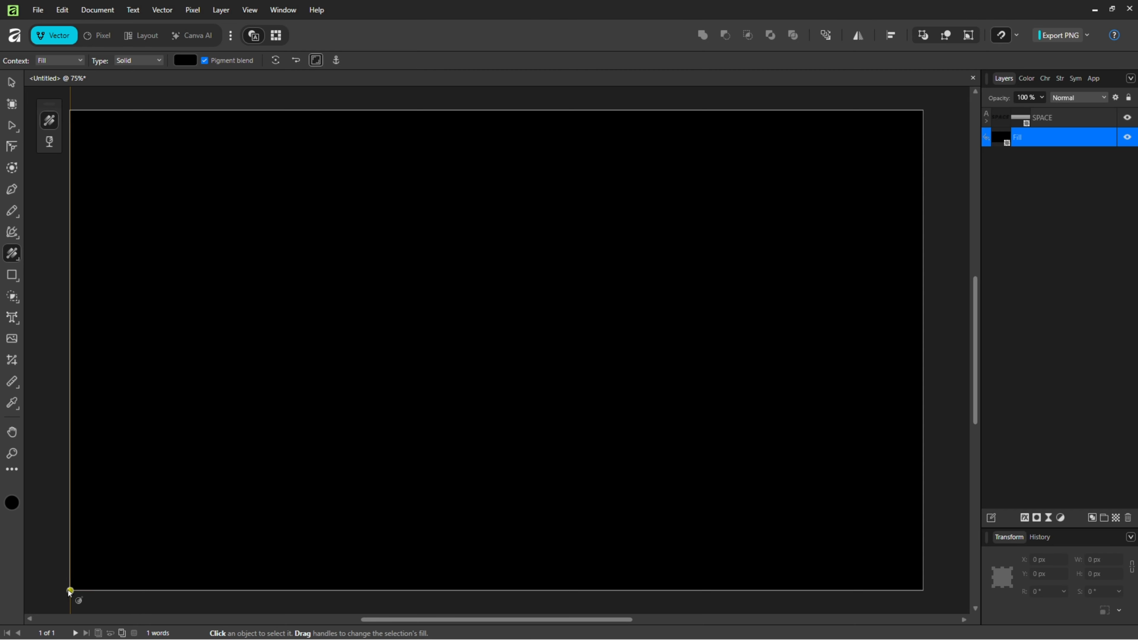
Step: Give the fill a diagonal linear gradient from bottom-left to top-right, with stops D000FF and 7500FF
left_click_drag(72, 590, 922, 110)
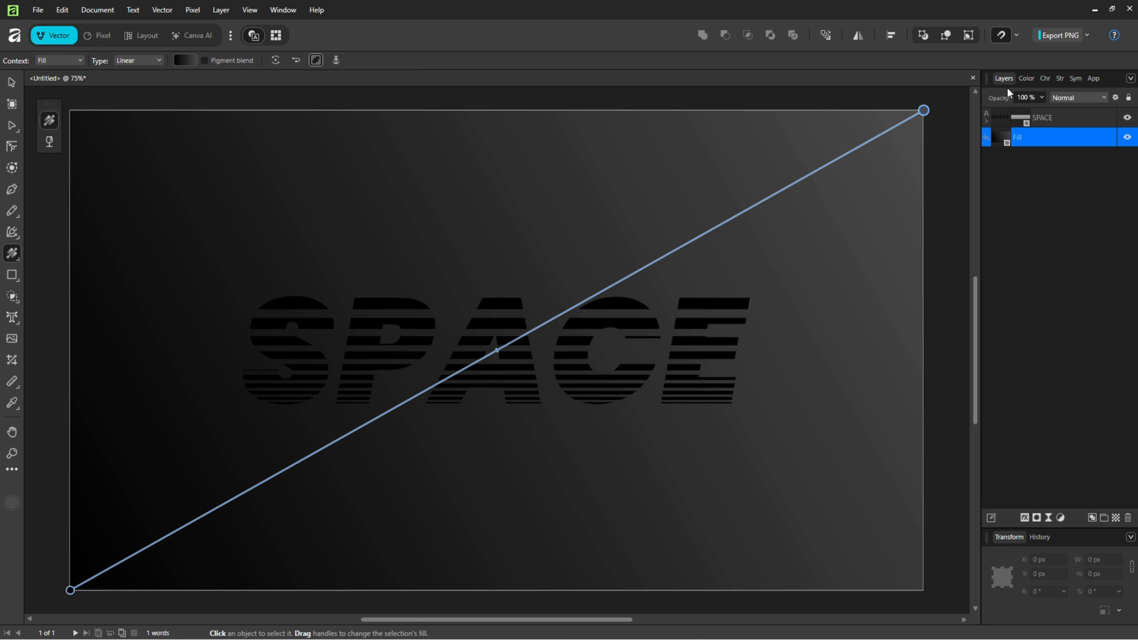
left_click(1026, 79)
left_click_drag(1061, 119, 1058, 112)
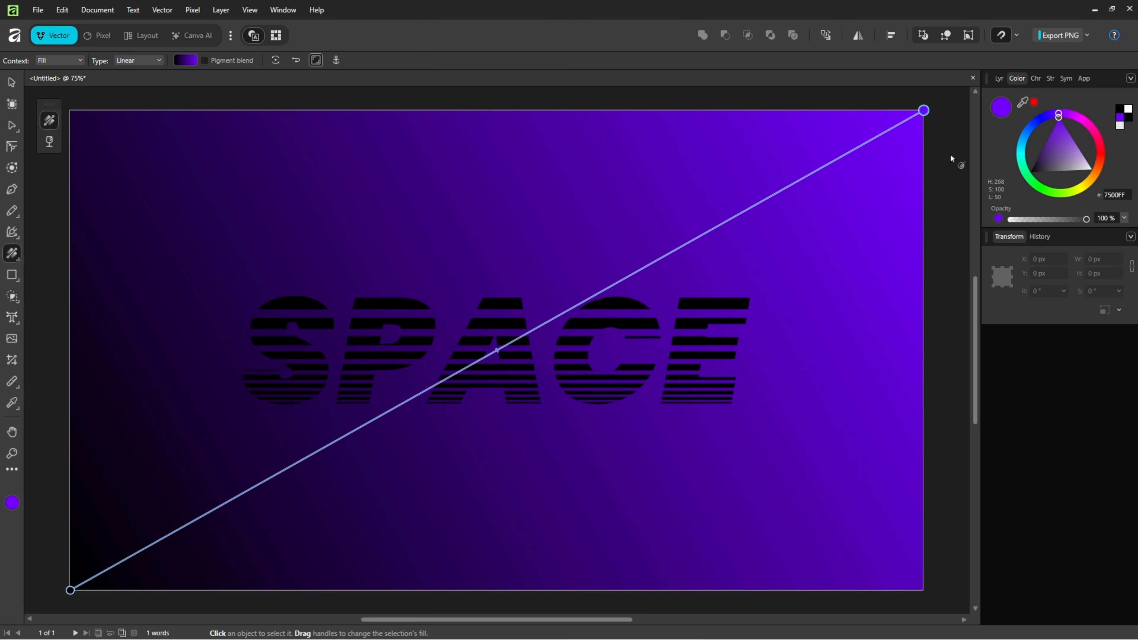
left_click(71, 591)
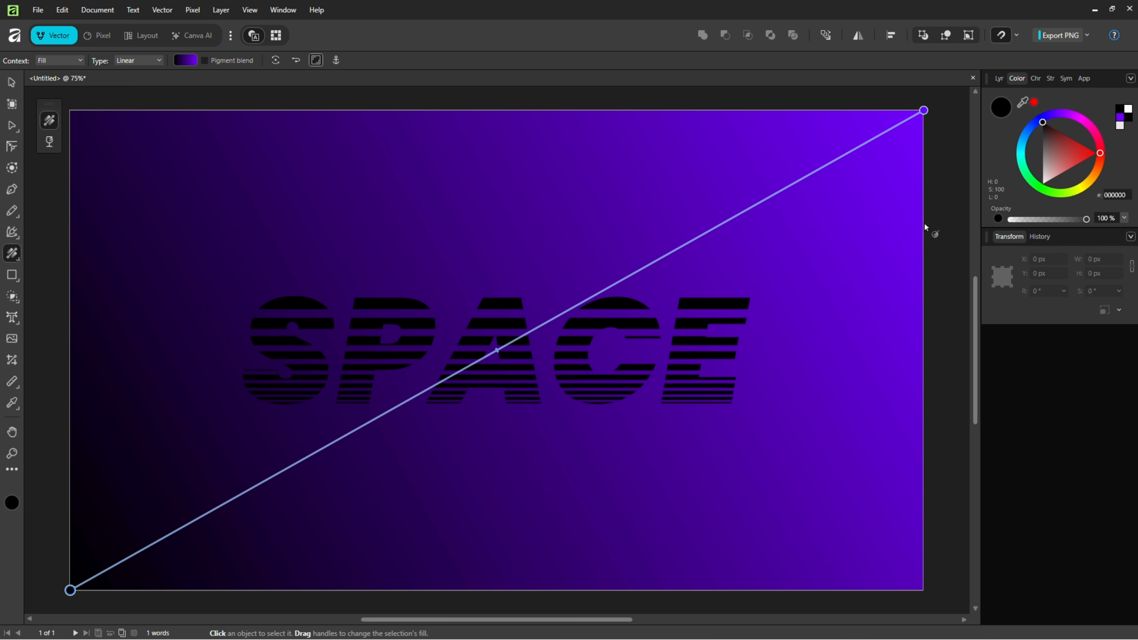
mouse_move(1059, 114)
left_mouse_down()
mouse_move(1082, 121)
mouse_move(1072, 119)
left_mouse_up()
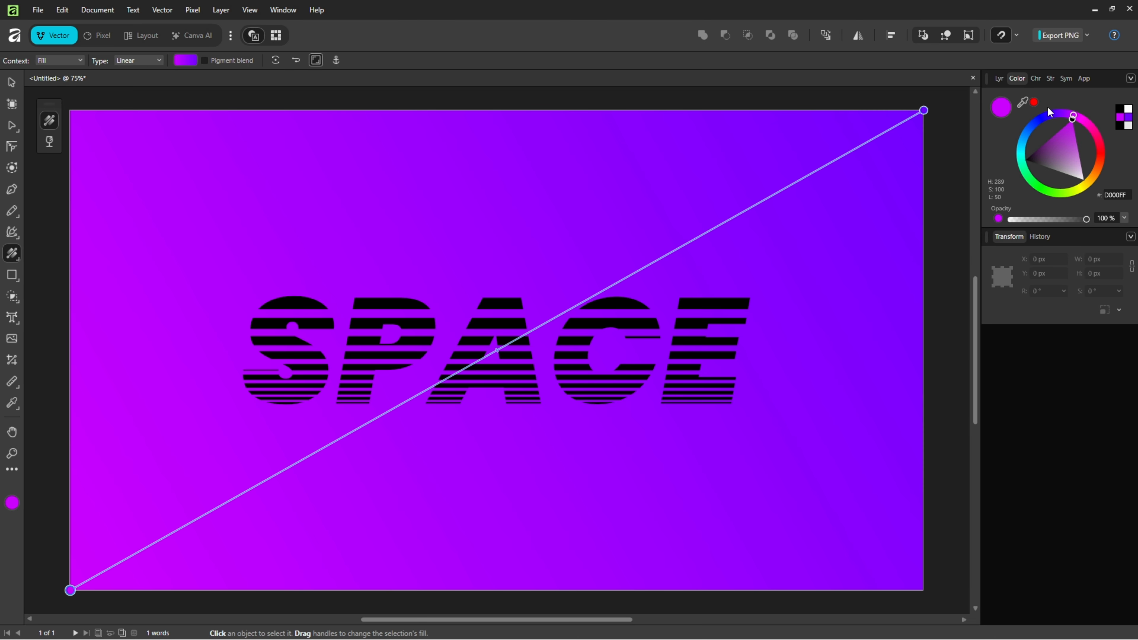
left_click(1000, 78)
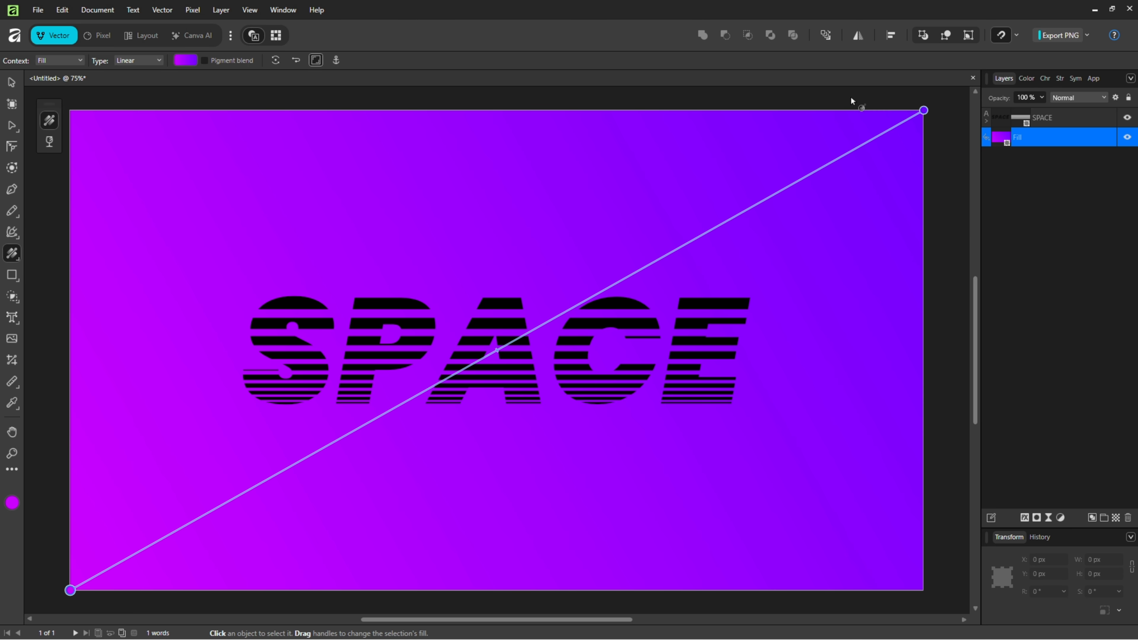
left_click(12, 83)
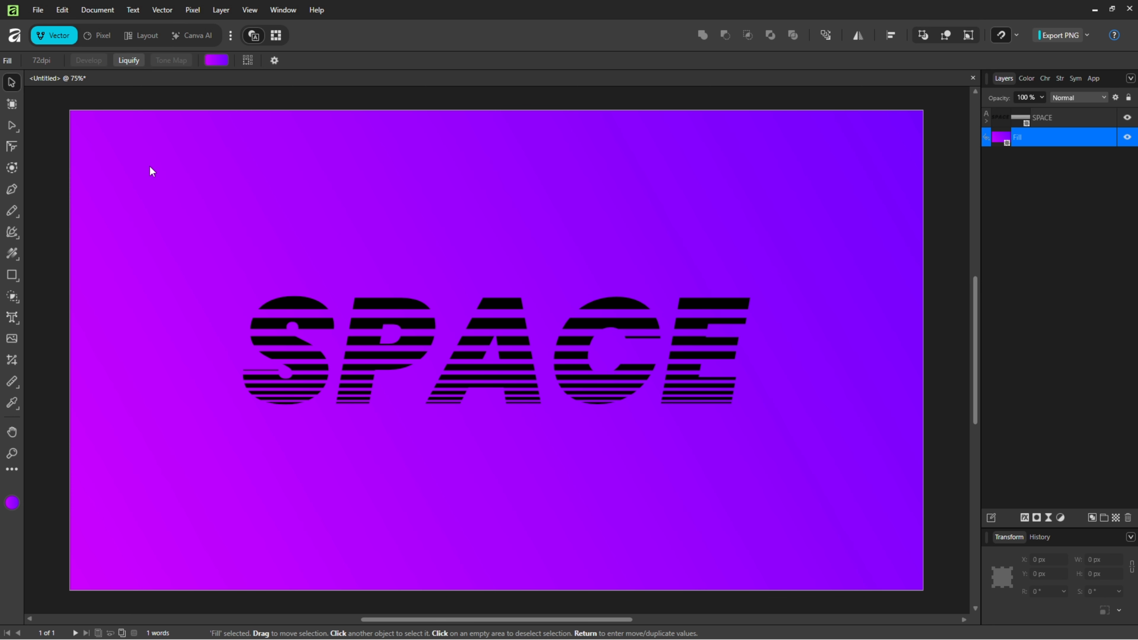
Step: Set the SPACE text's color to white
left_click(393, 301)
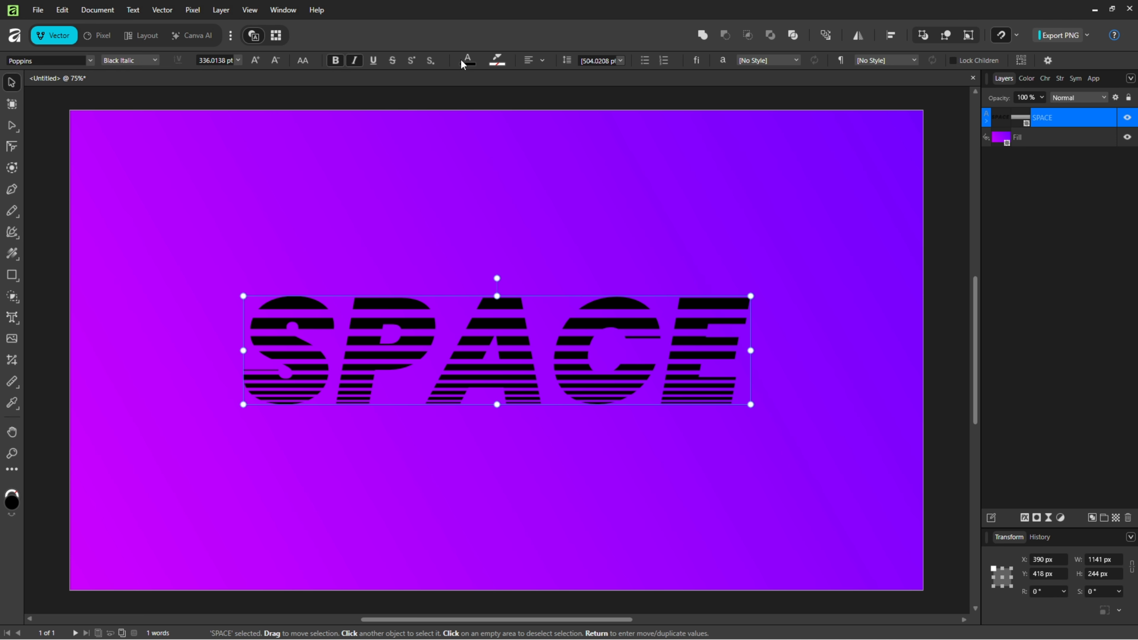
left_click(468, 64)
left_click_drag(457, 155, 433, 205)
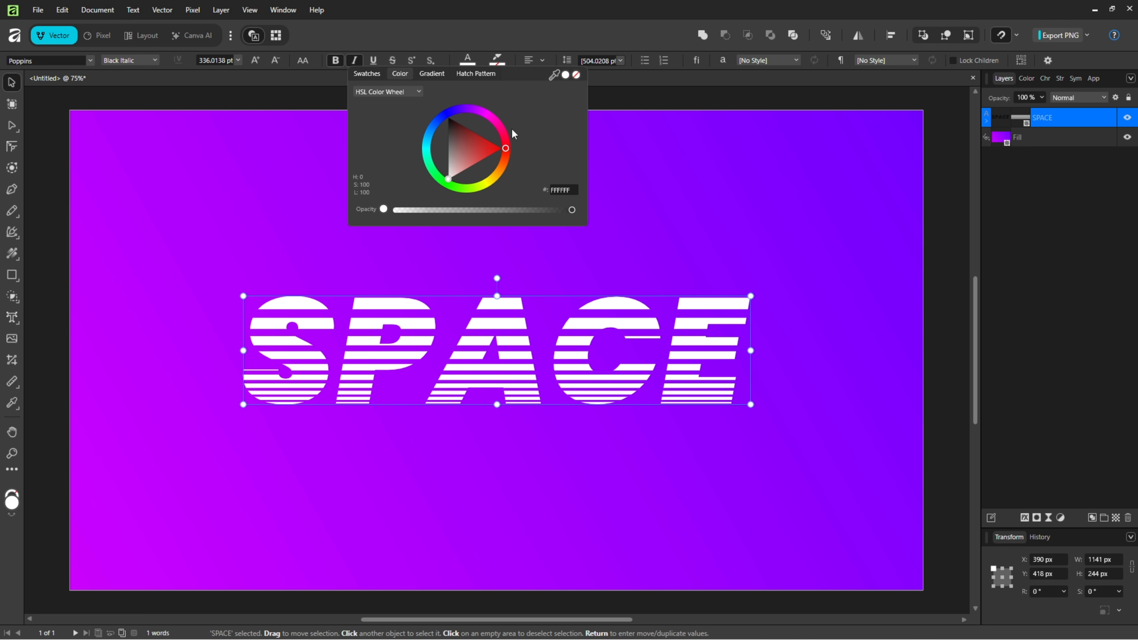
left_click(569, 30)
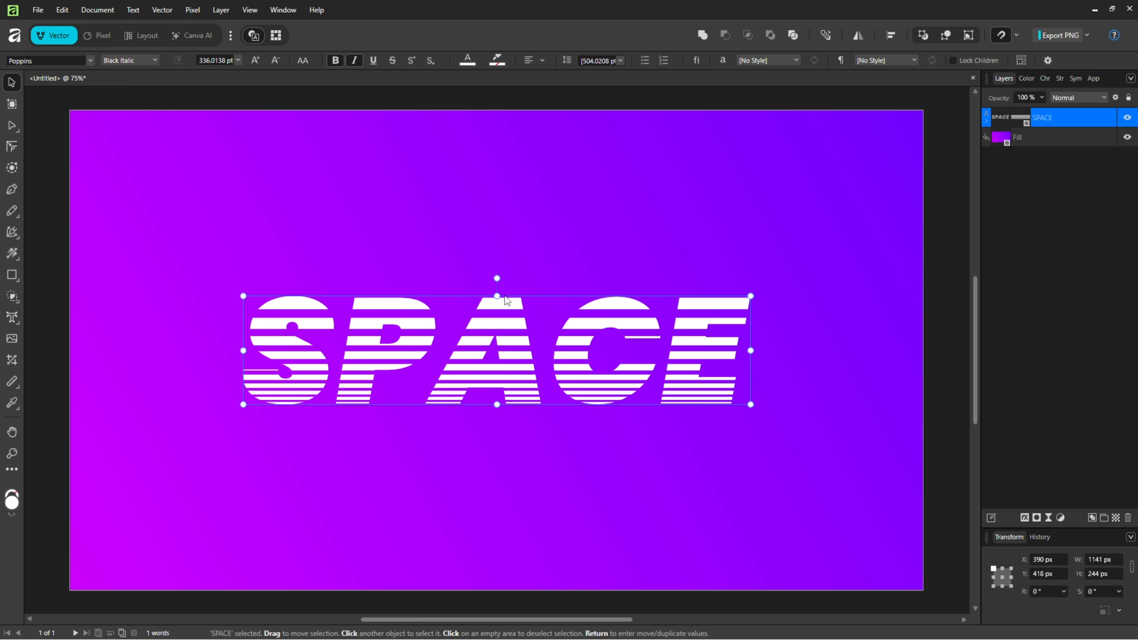
Step: Replace the text's wording with FUTURE
double_click(455, 336)
key("Left")
key("Right")
key("ctrl+a")
type("FUTURE")
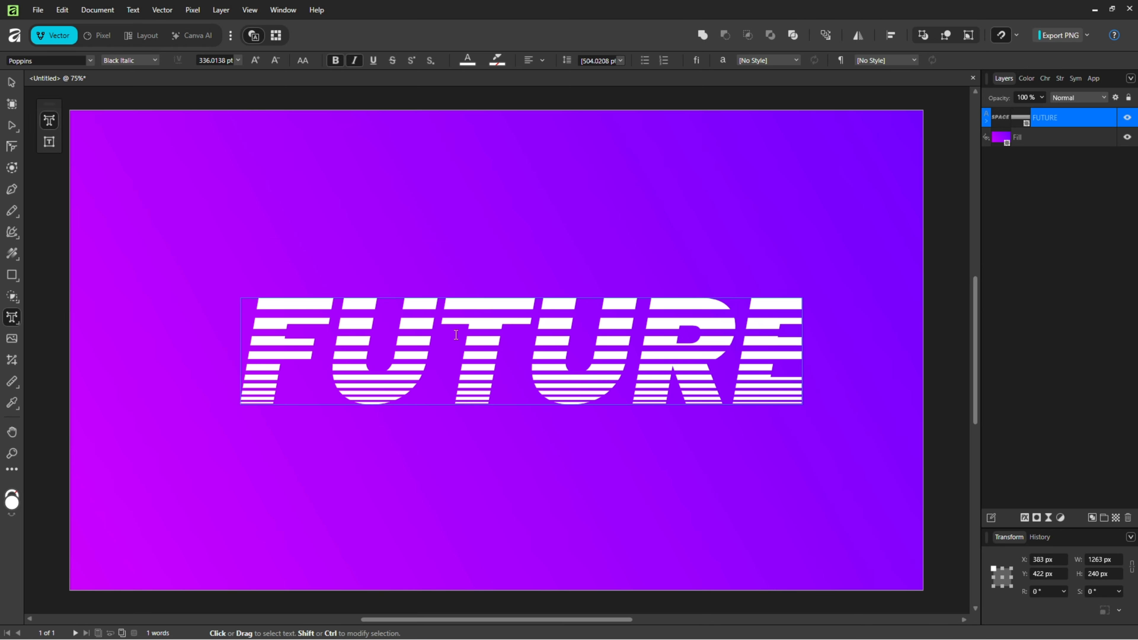
key("Escape")
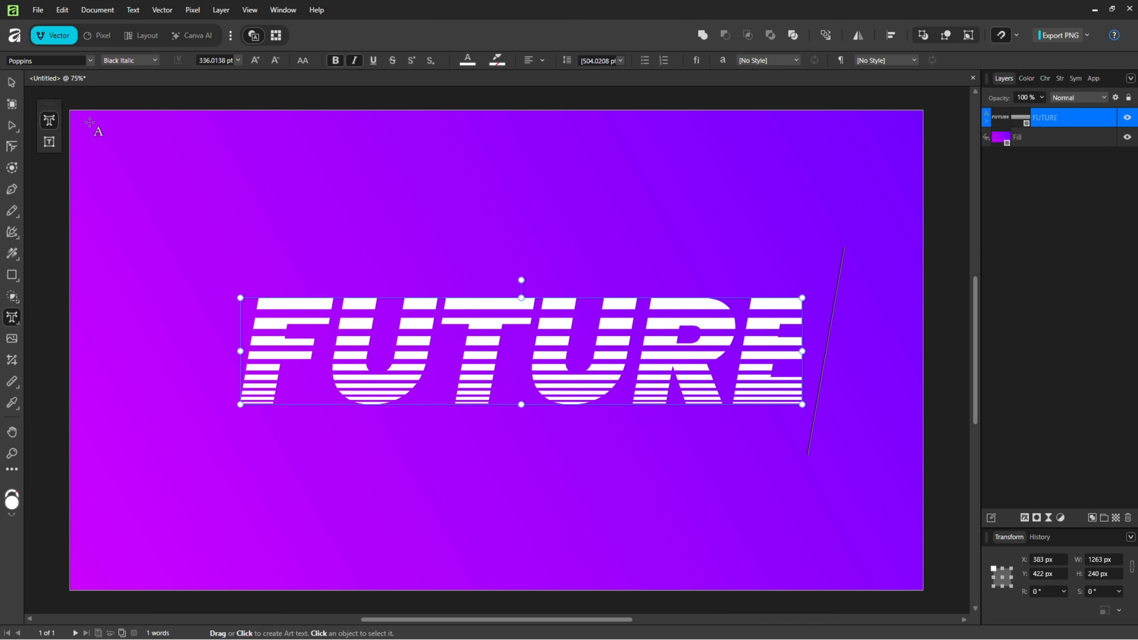
left_click(17, 84)
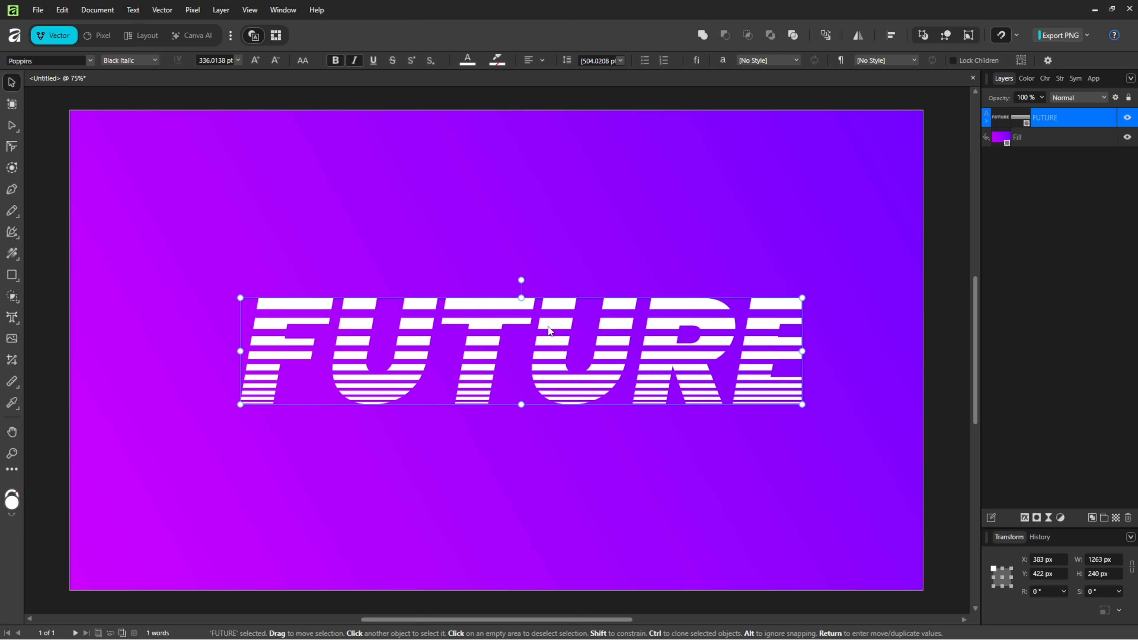
Step: Widen the clipped stripe group to about 1469 px so it covers the whole FUTURE text
left_click(986, 121)
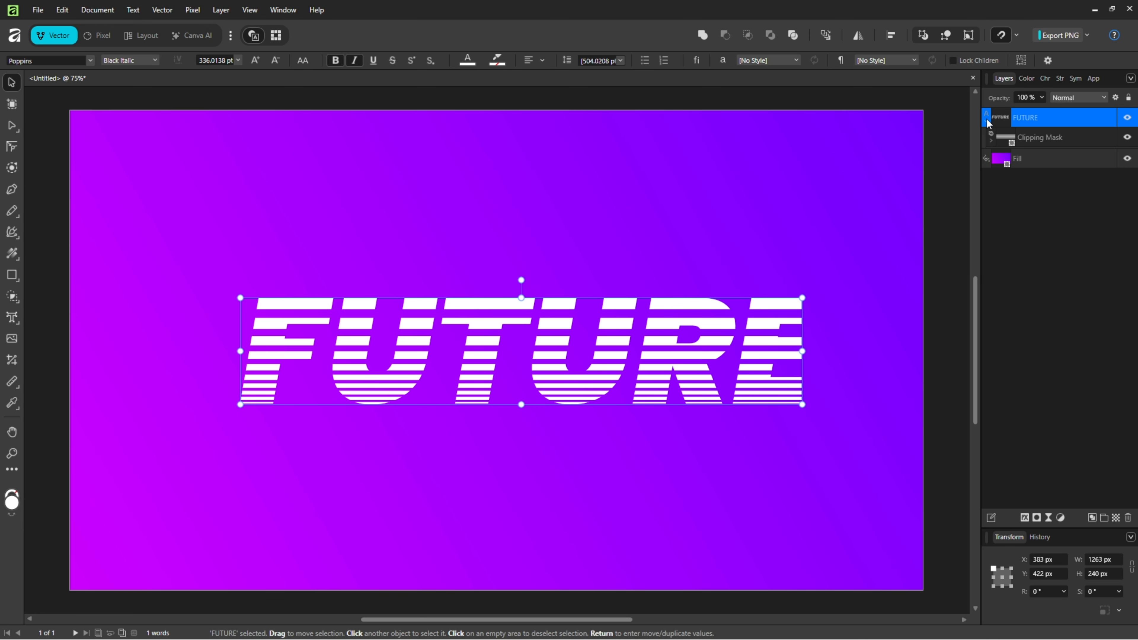
left_click(1053, 144)
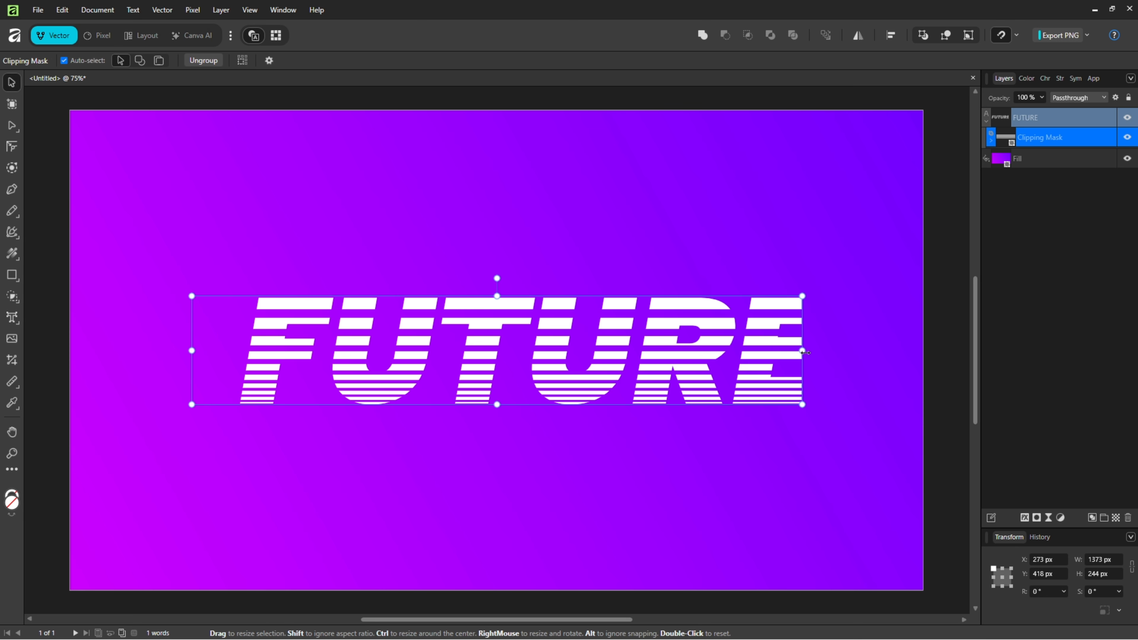
left_click_drag(805, 352, 848, 354)
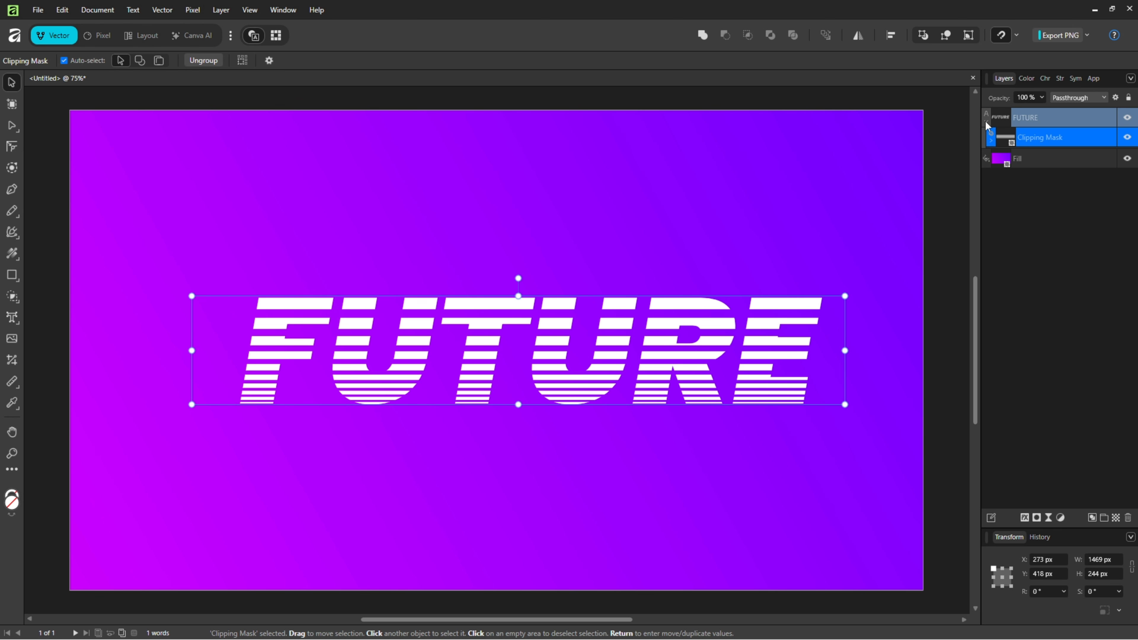
left_click_drag(988, 125, 1069, 126)
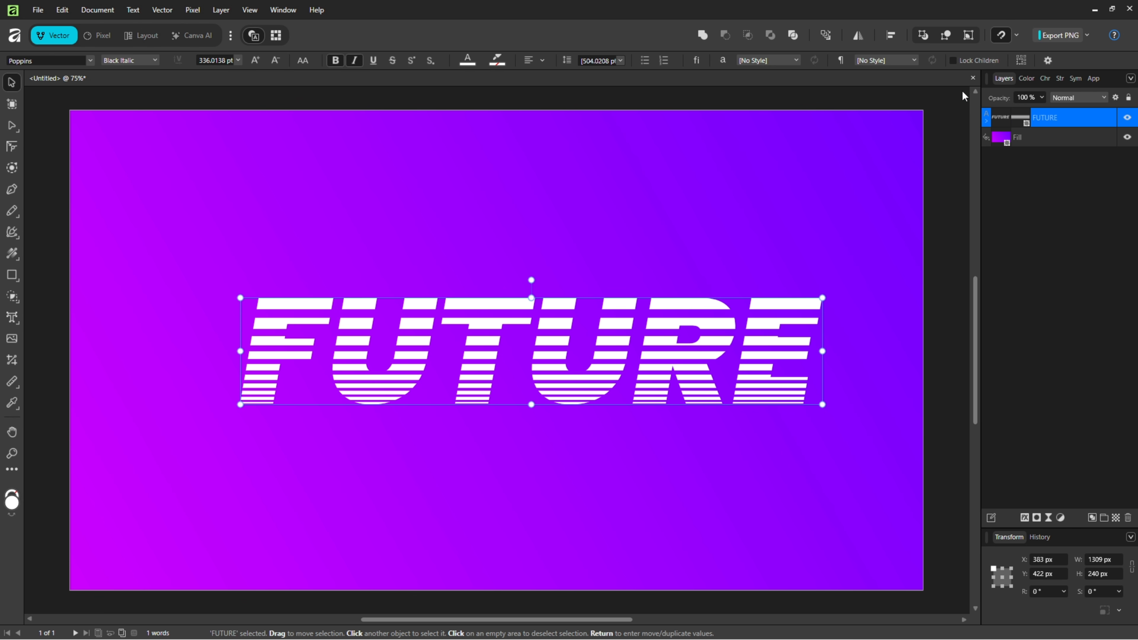
Step: Center the FUTURE text horizontally and vertically on the page
left_click(891, 35)
left_click(927, 75)
left_click(928, 135)
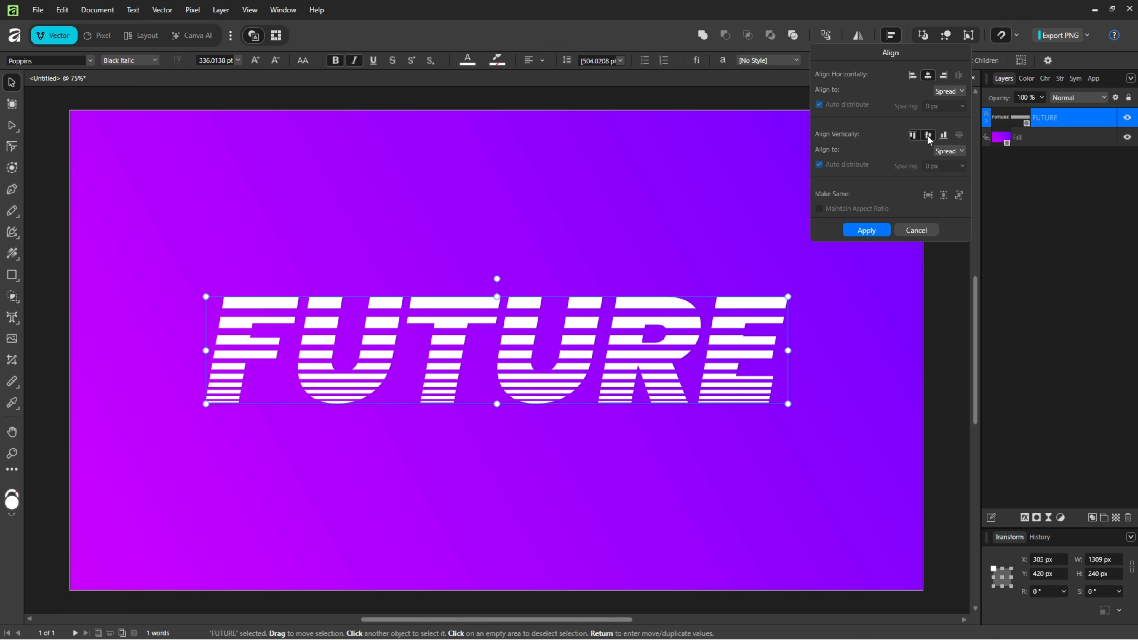
left_click(866, 230)
left_click(948, 379)
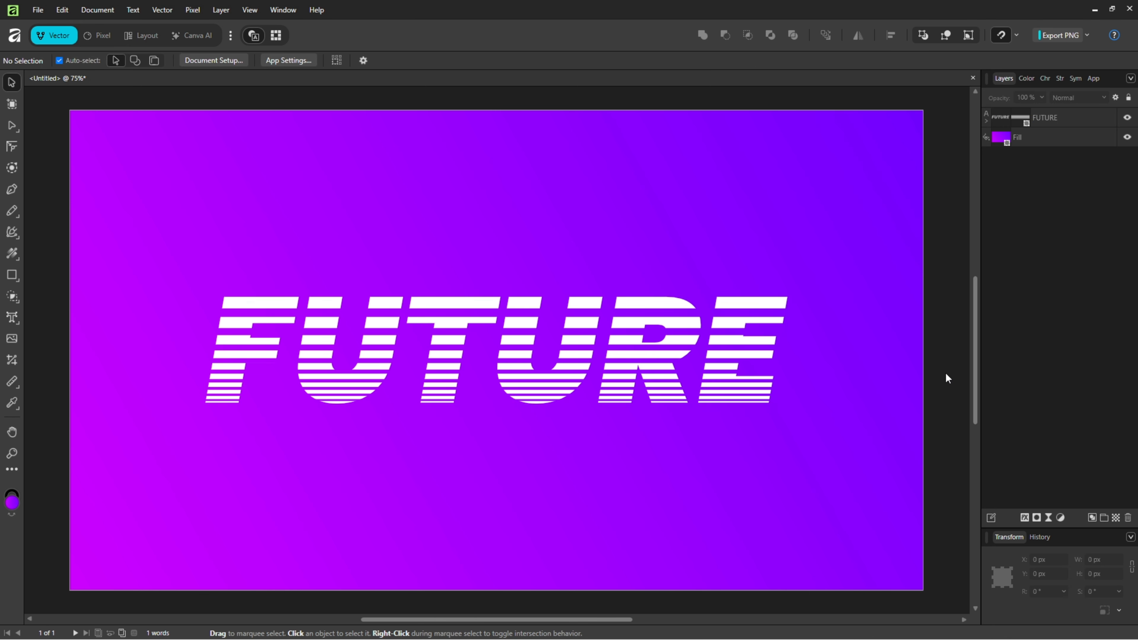